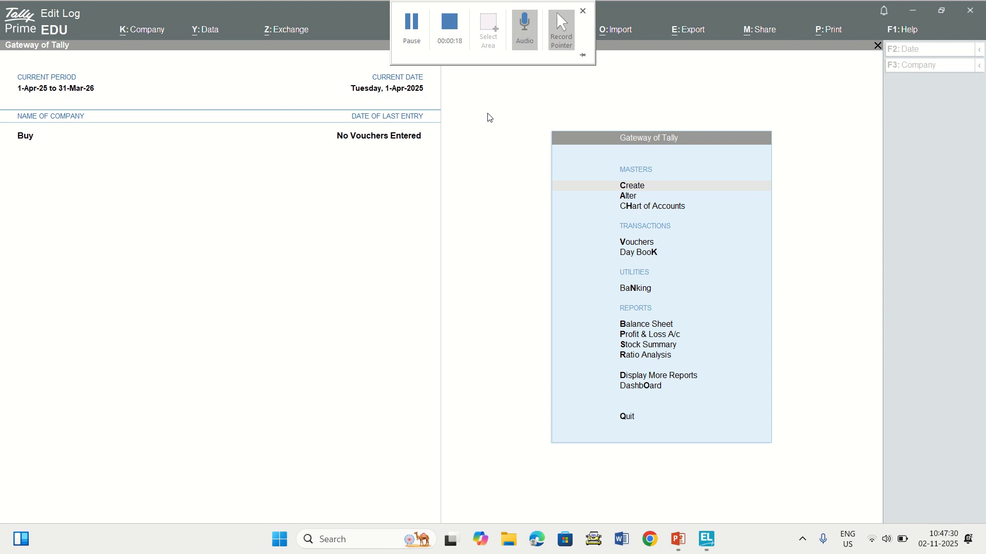
Enable separate Actual and Billed Quantity columns in invoices in the company features and save the settings.
click(465, 224)
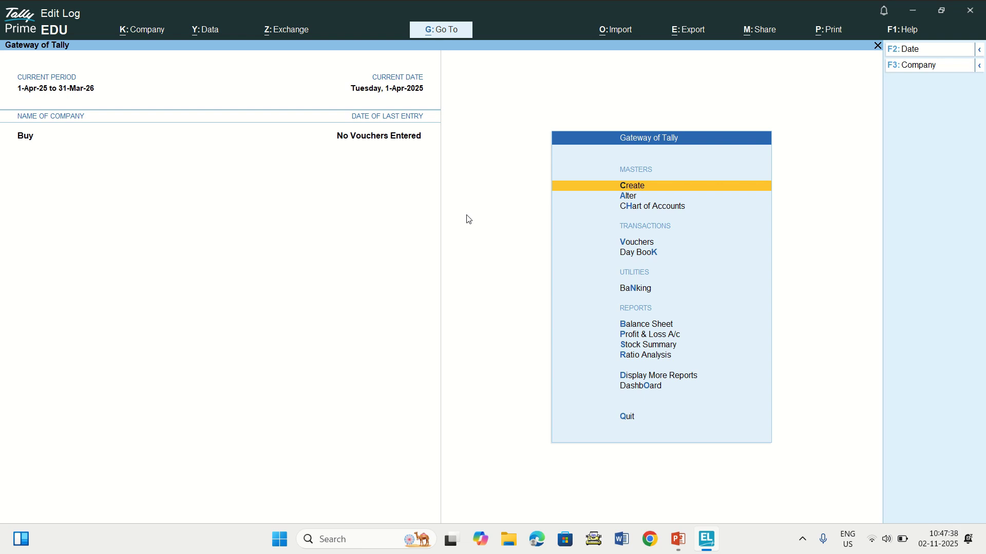
key(F11)
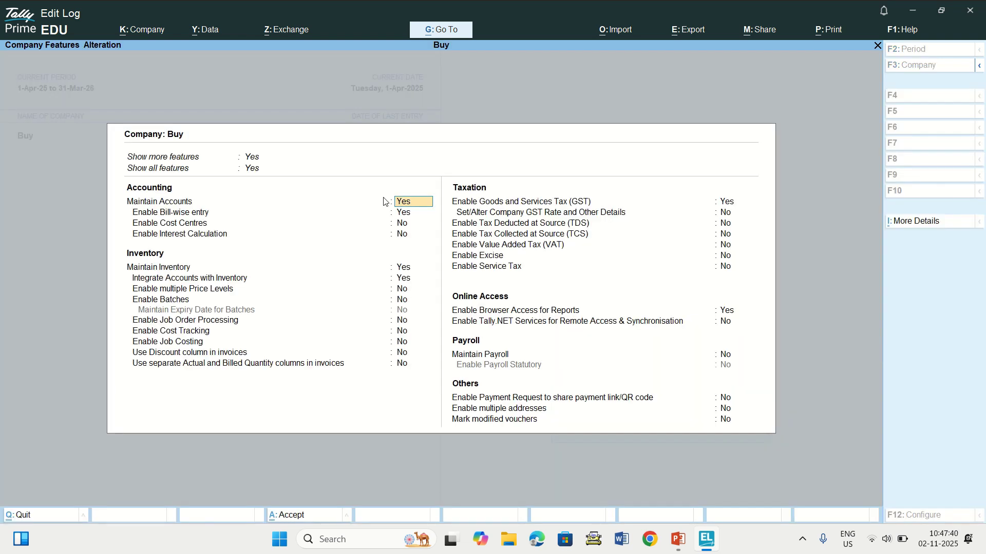
key(Return)
key(Return)
key(Return)
key(Return)
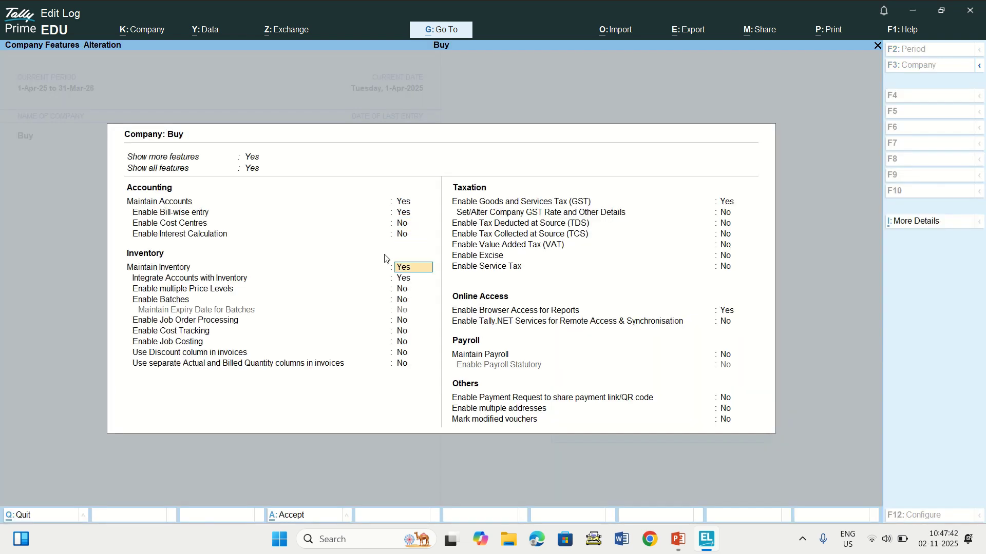
key(Return)
key(Return)
key(Return)
key(Return)
key(Return)
key(Return)
key(Return)
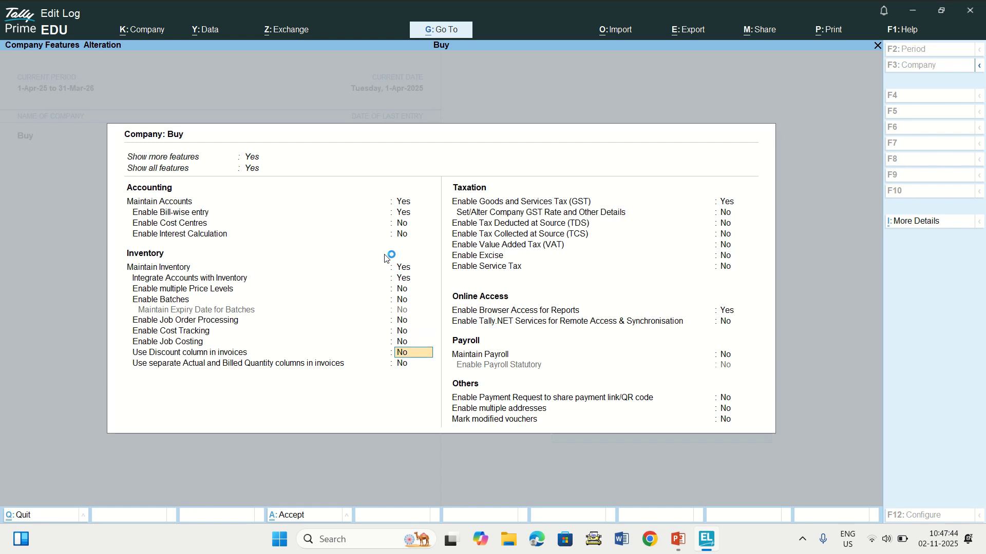
key(Return)
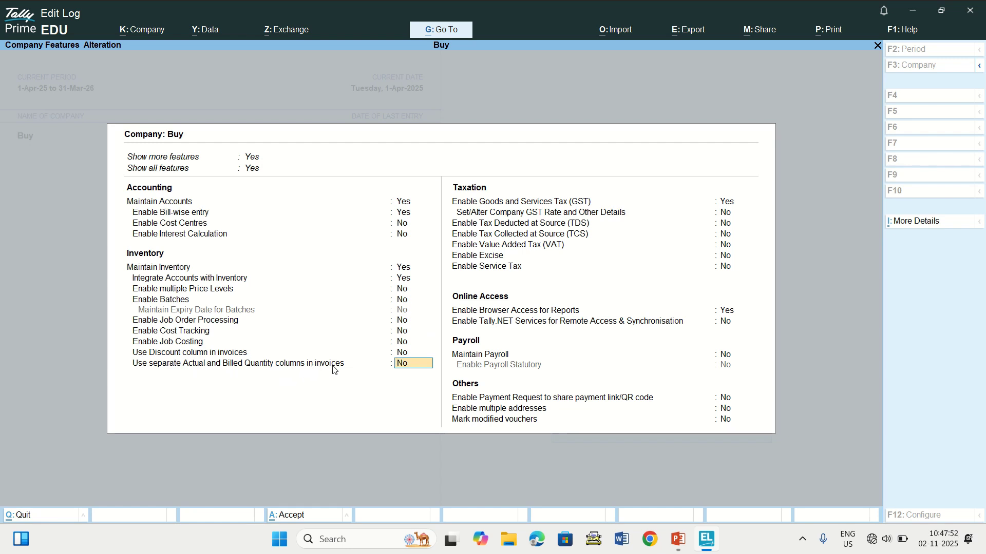
text(y)
key(Return)
key(ctrl+a)
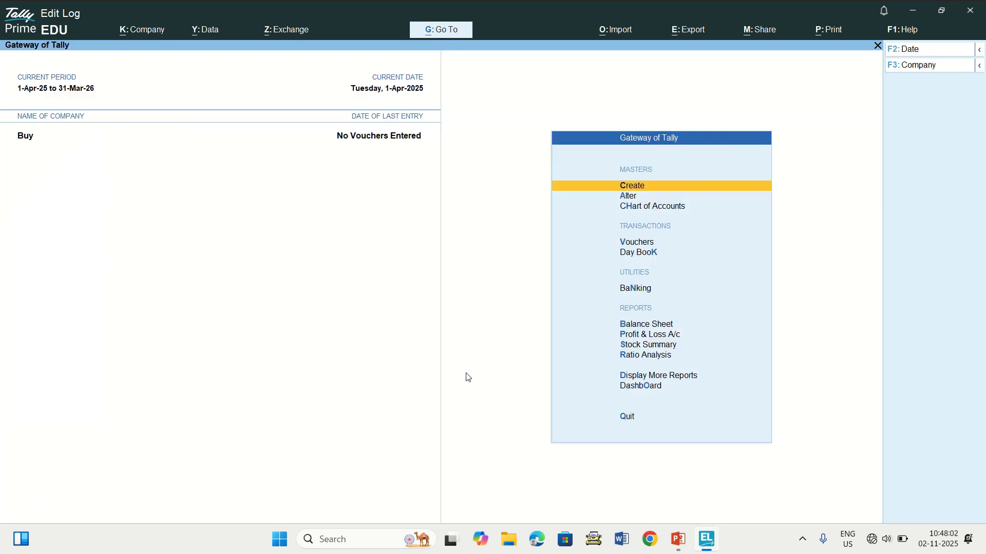
Start a purchase voucher with supplier invoice number 101, dated 1-Apr-25.
key(Down)
key(Down)
key(Down)
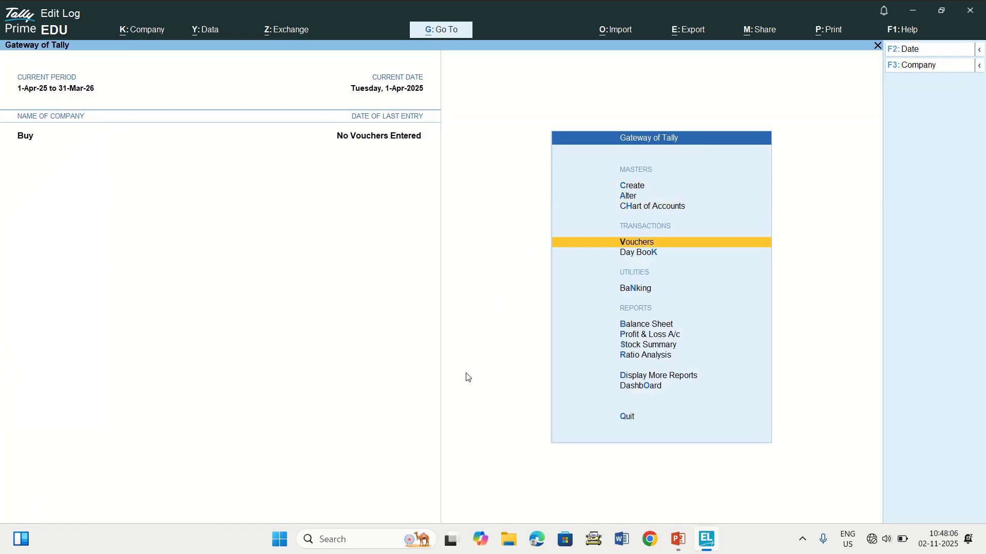
key(Return)
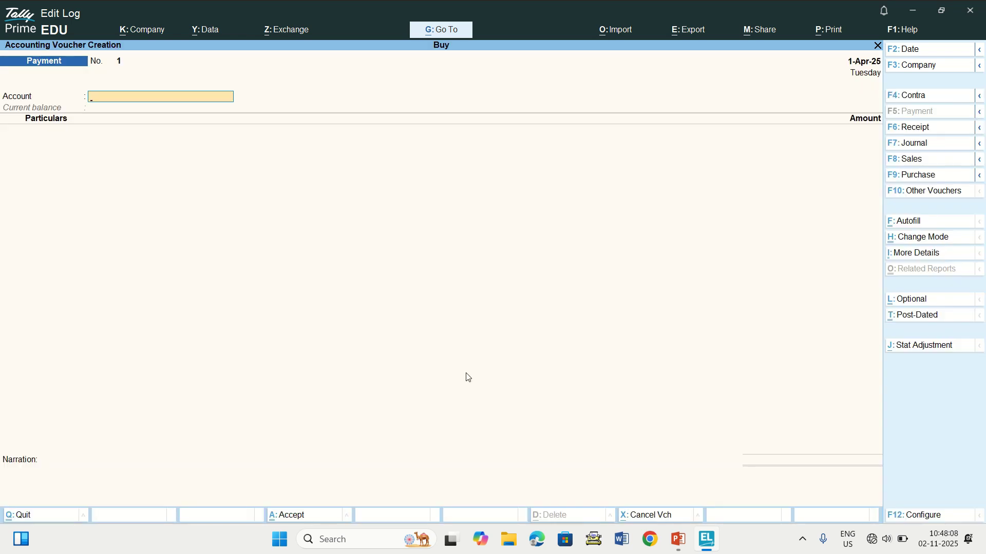
key(F9)
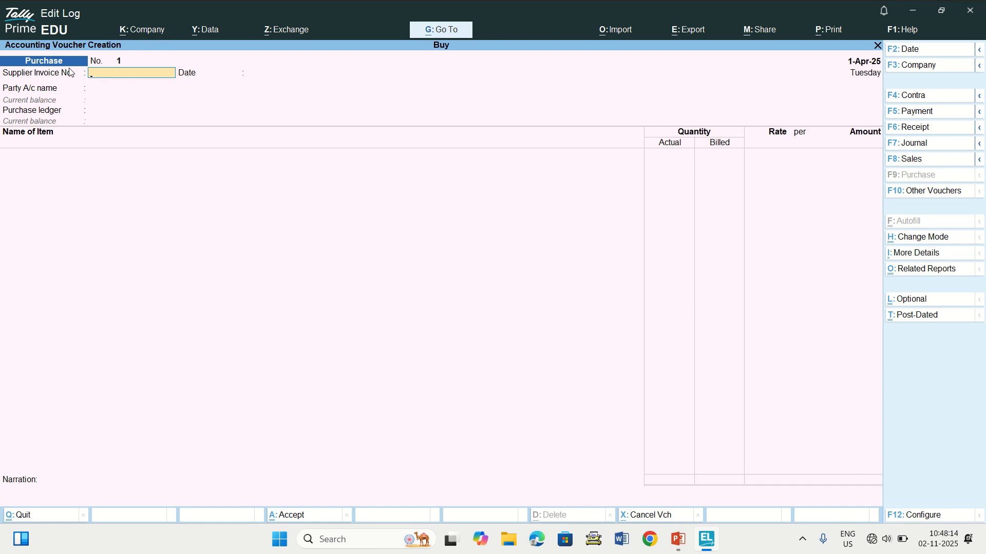
text(101)
key(Return)
key(Return)
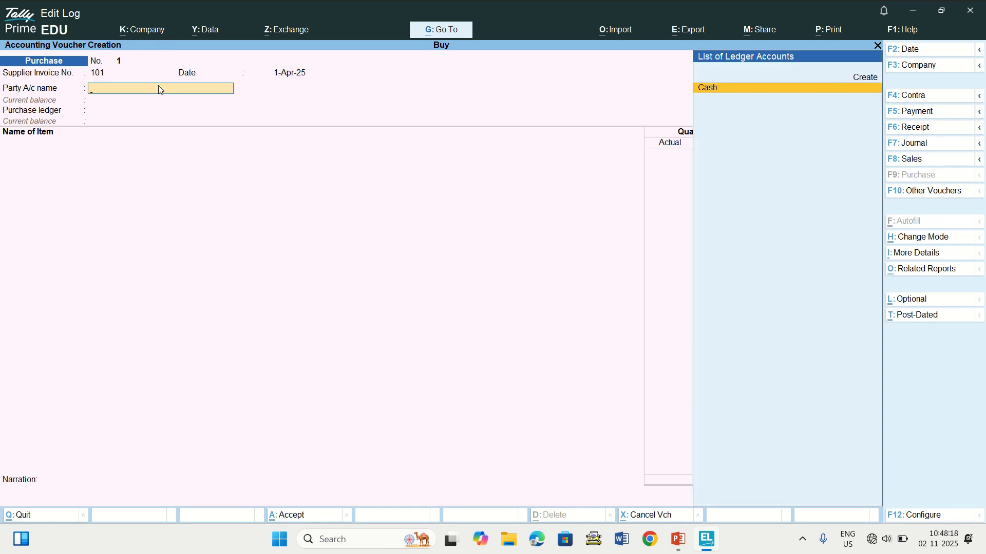
Create a ledger with the supplier's name under Sundry Creditors for the purchase voucher's party account.
key(Return)
key(Escape)
key(Up)
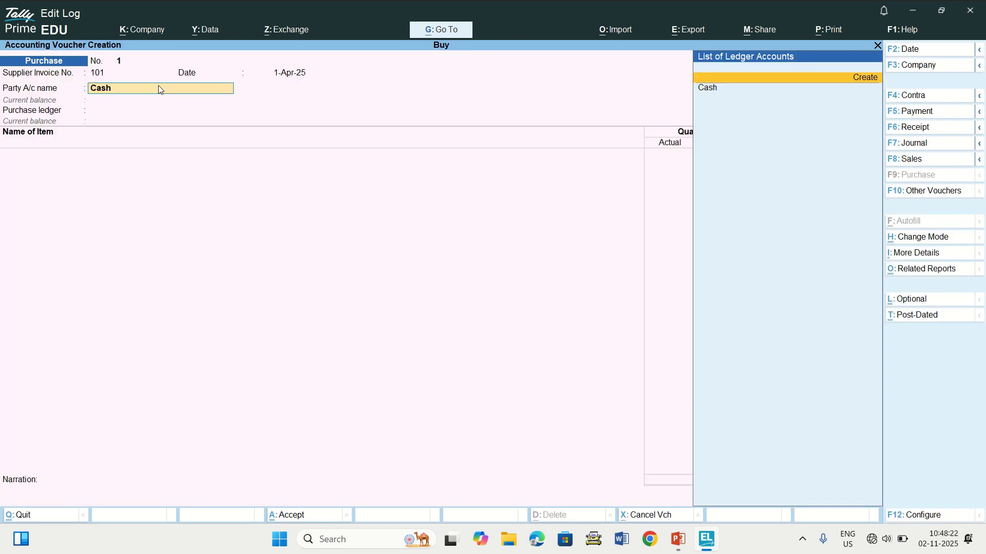
key(Return)
text(Raj)
key(Return)
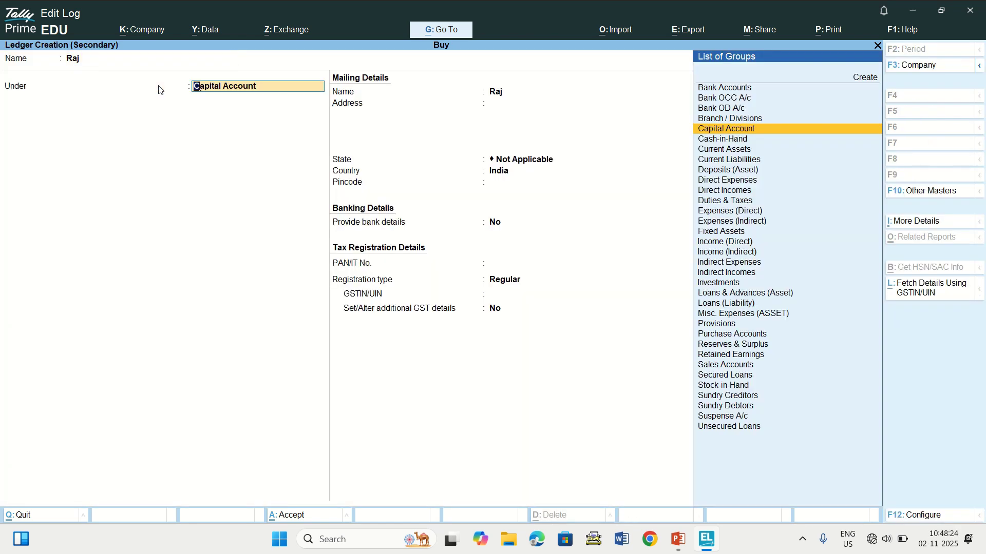
text(s)
key(Down)
key(Down)
key(Down)
key(Return)
key(Return)
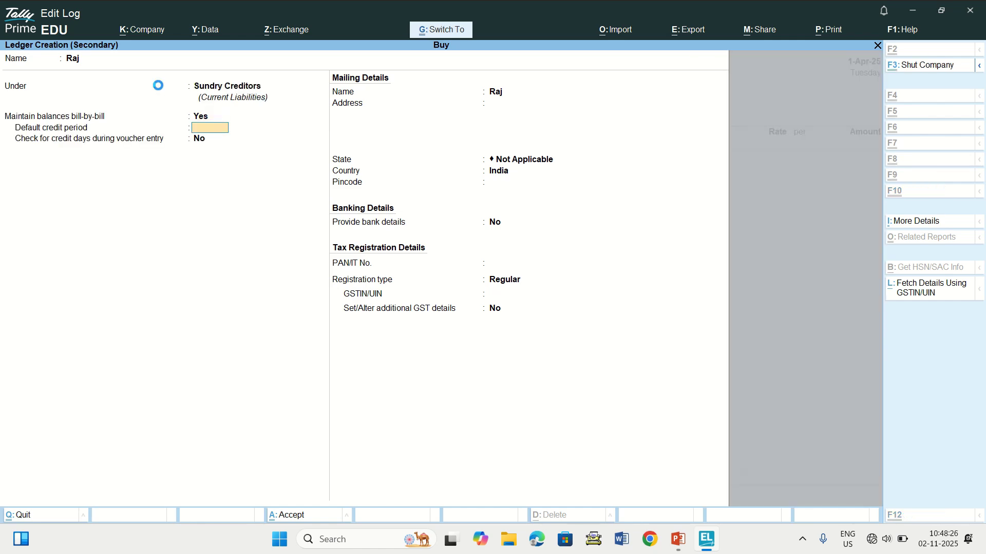
key(ctrl+a)
Use the new supplier ledger as the purchase party and accept its party details without an address.
key(Return)
key(Return)
key(Return)
key(ctrl+a)
key(Return)
key(Return)
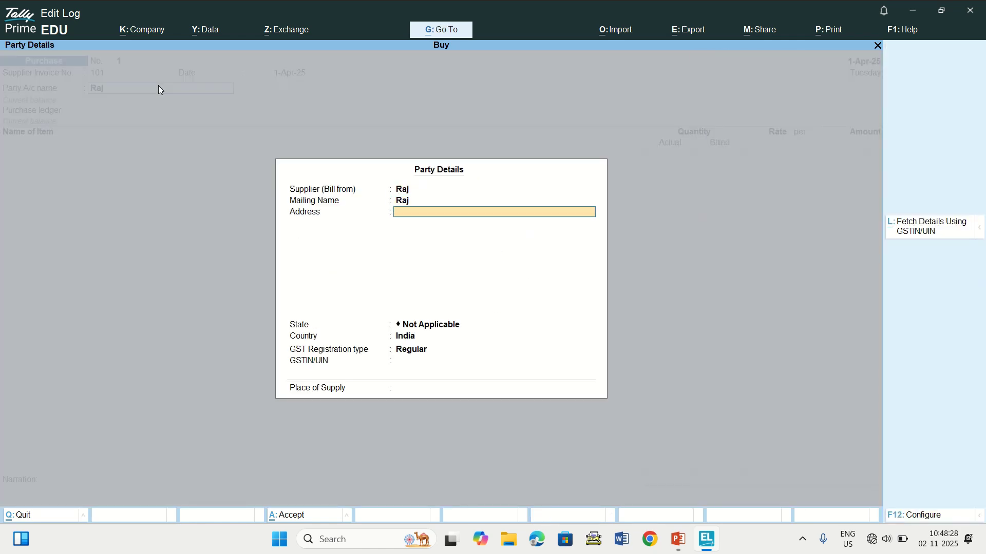
key(ctrl+a)
Create a ledger named Purchase under Purchase Accounts and use it as the voucher's purchase ledger.
key(Return)
text(P)
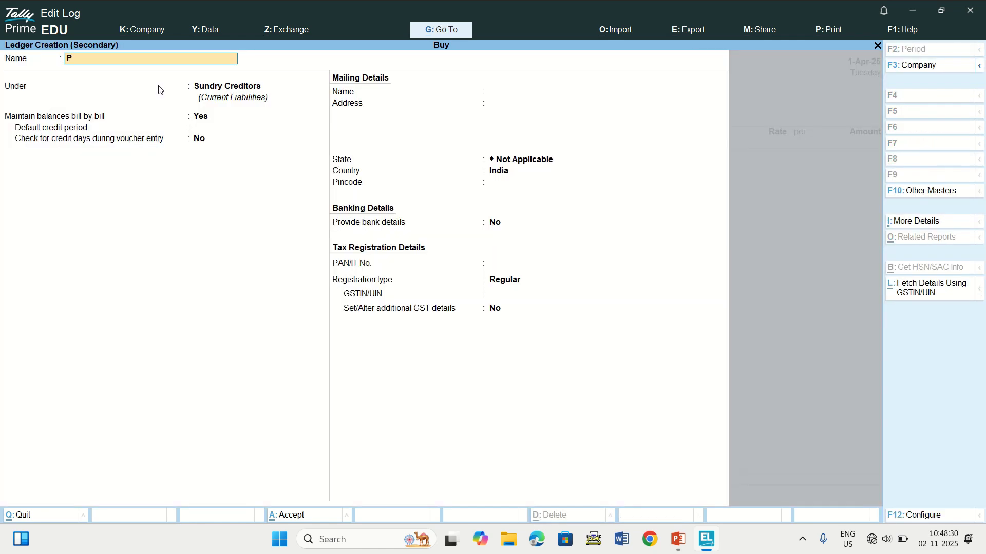
text(urchase)
key(Return)
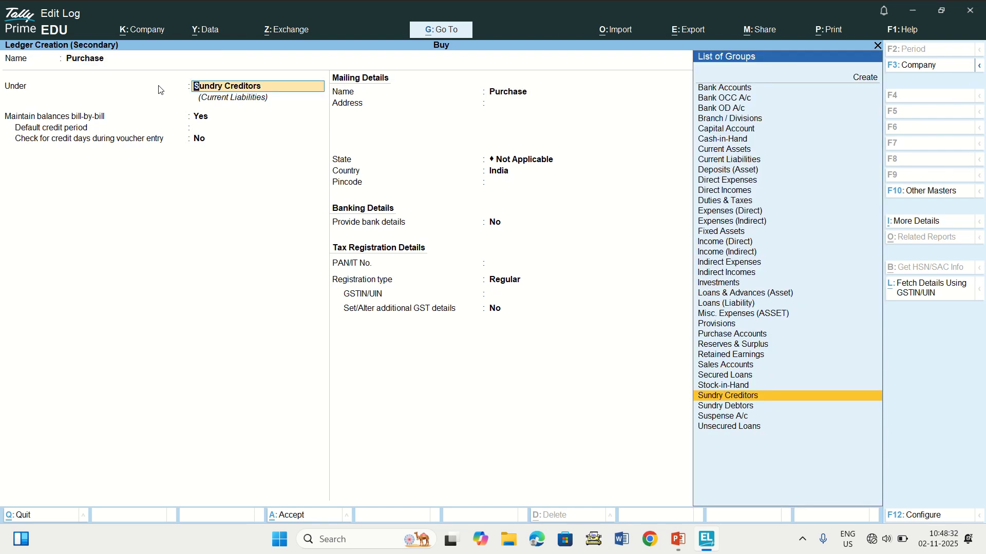
text(Pur)
key(Return)
key(ctrl+a)
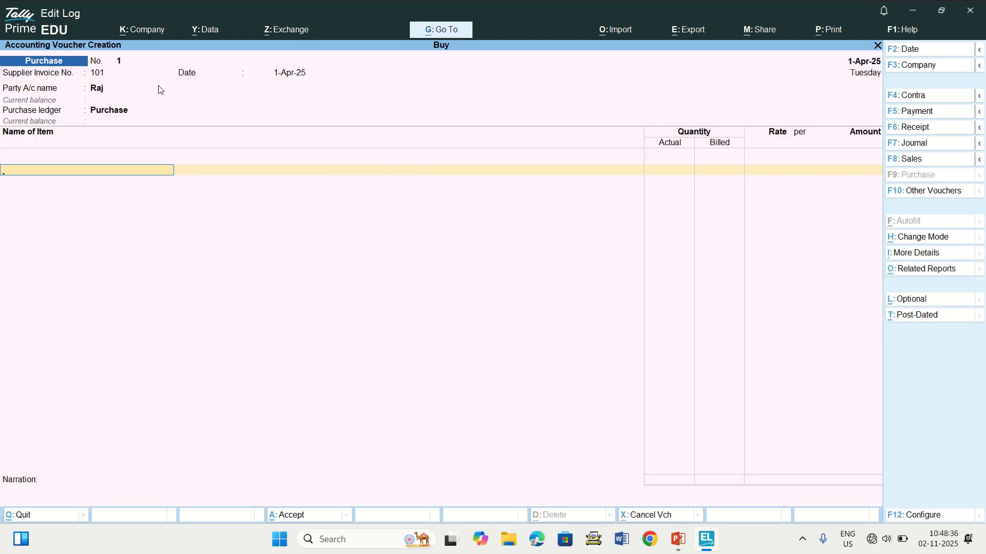
Add Soap to the purchase voucher with an actual quantity of 2 nos and a billed quantity of 1 nos.
text(S)
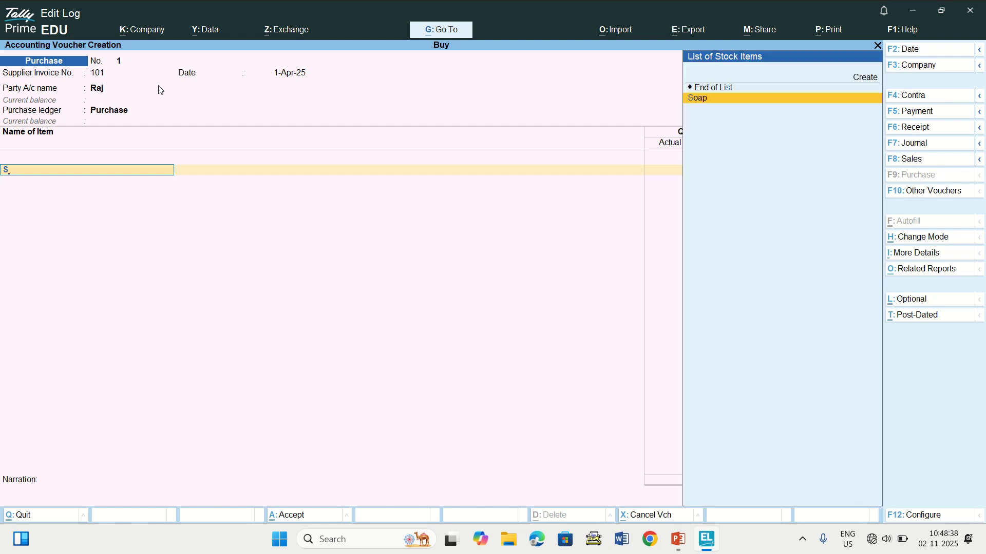
key(Return)
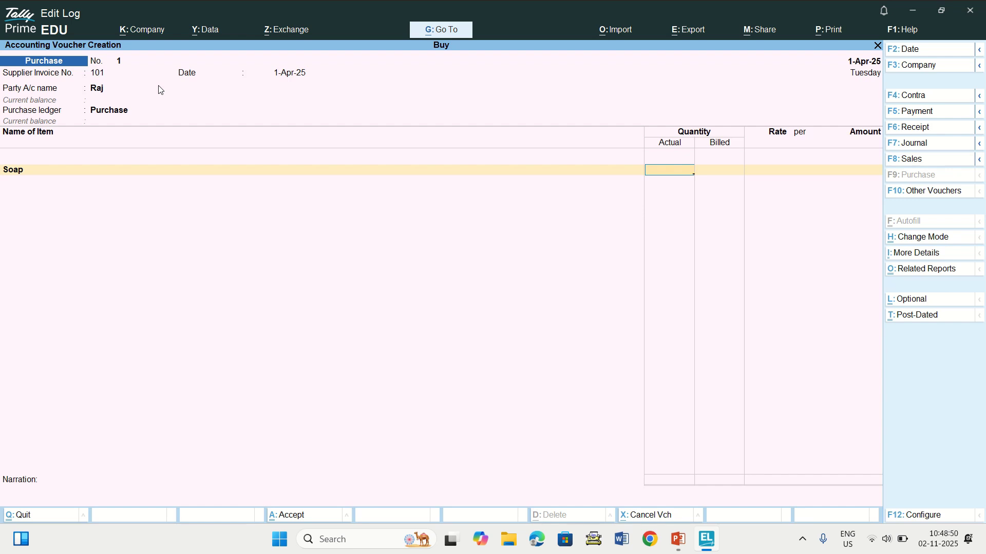
text(2)
key(Return)
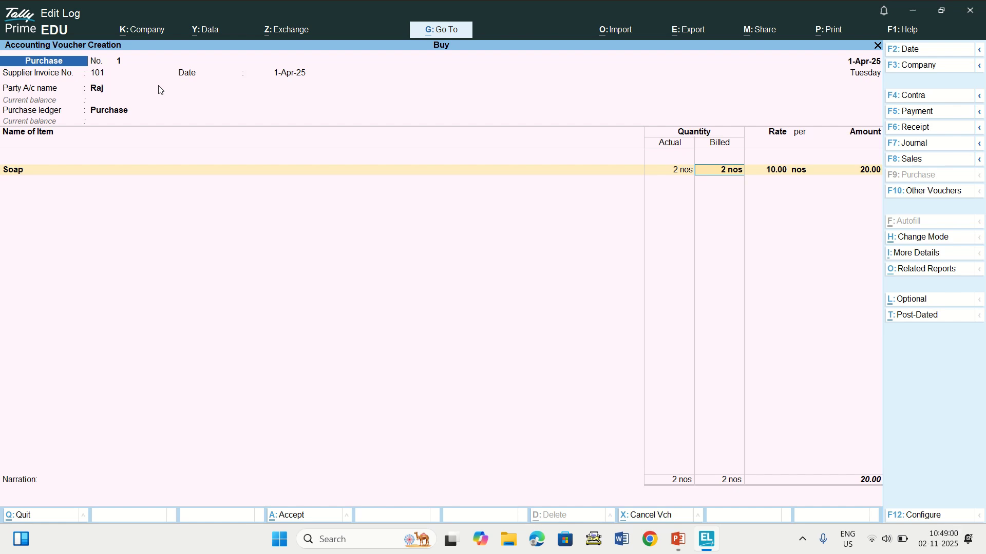
text(1)
key(Return)
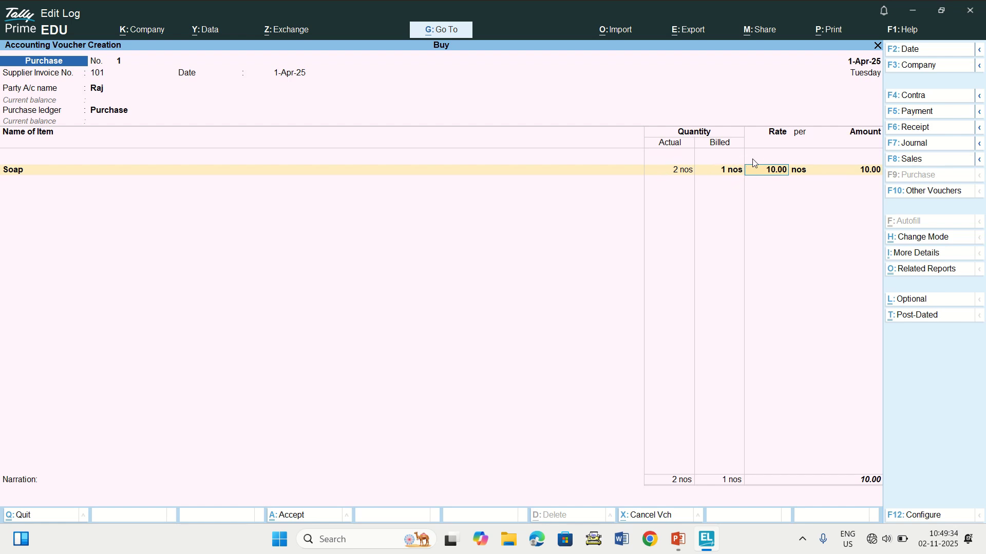
Keep the Soap rate of 10.00 per nos, end the item list and save the purchase voucher.
key(Return)
key(Return)
key(Return)
key(Return)
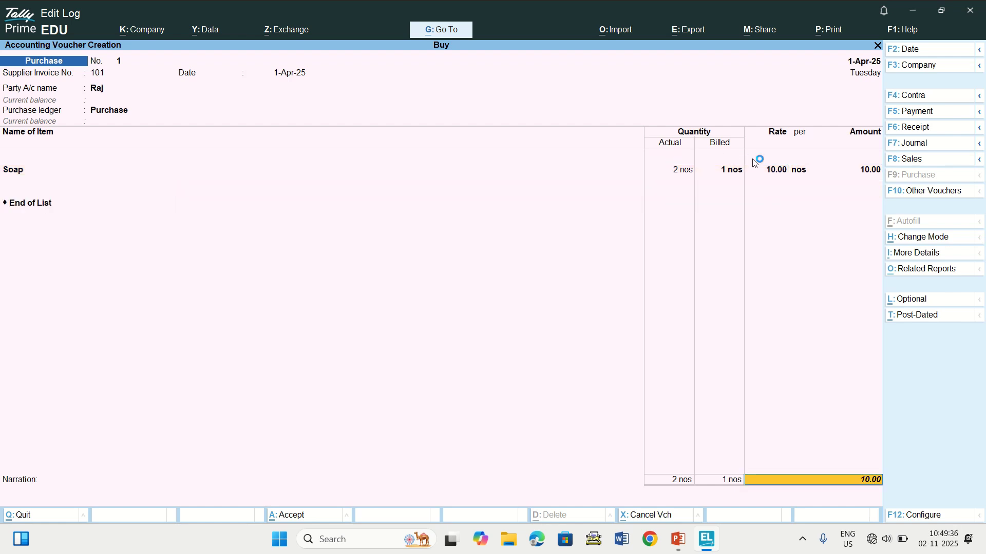
key(Return)
key(Return)
key(Return)
key(Return)
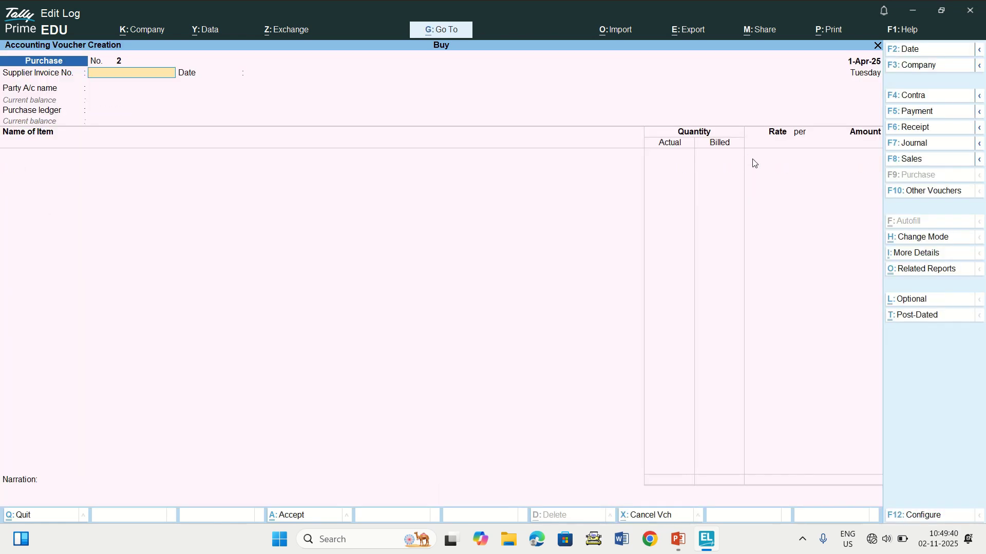
Start a sales voucher with a new customer ledger under Sundry Debtors as its party, accepting the default party details.
key(F8)
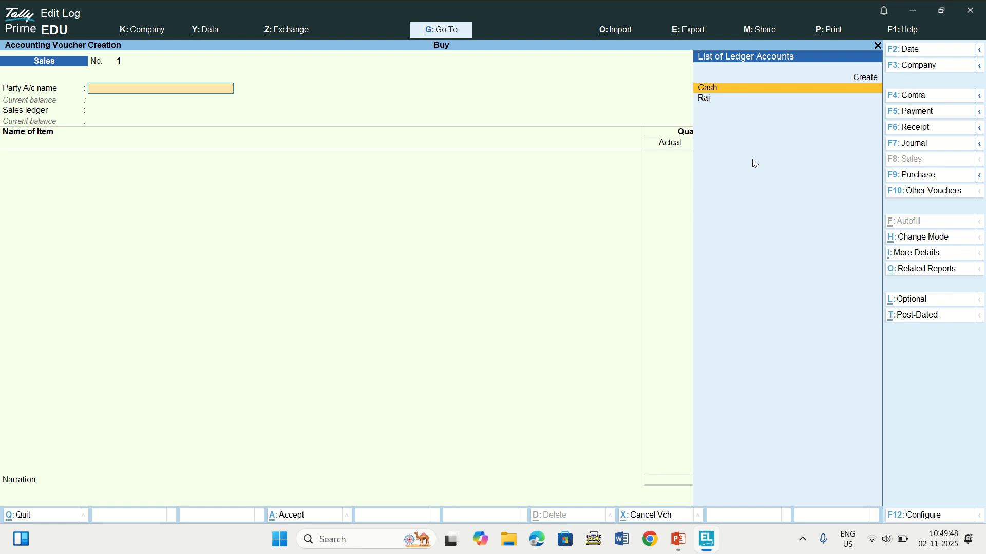
key(alt+c)
text(Ani)
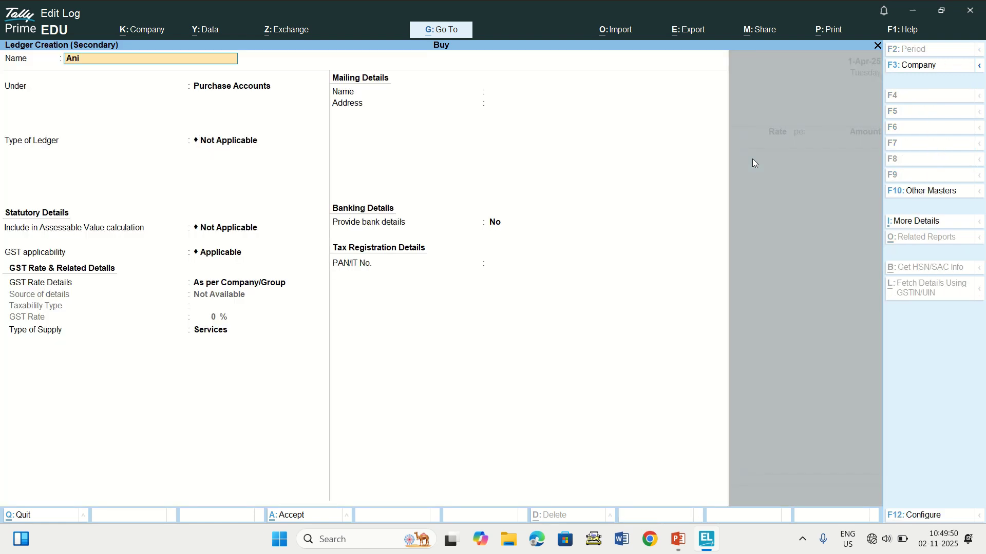
text(l)
key(Return)
text(Su)
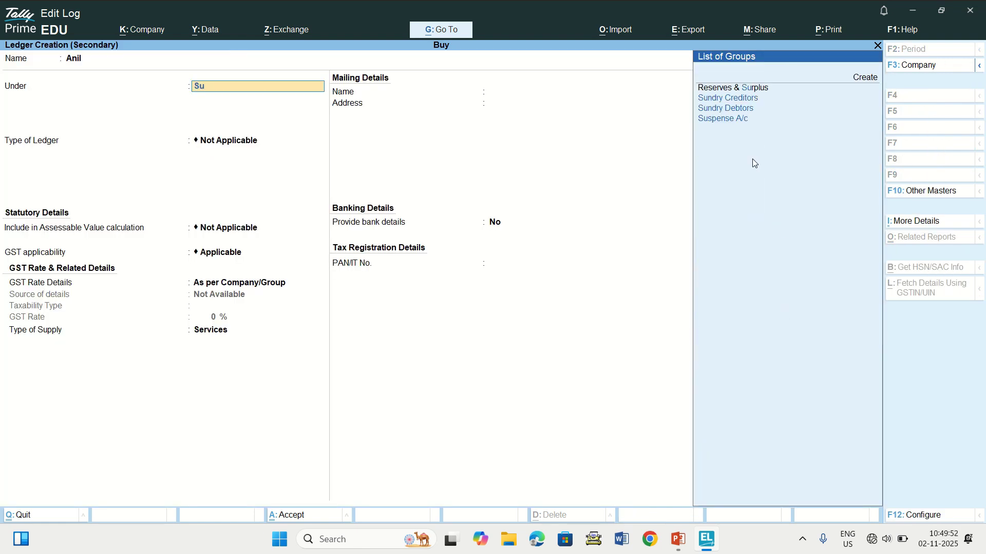
key(Down)
key(Down)
key(Return)
key(ctrl+a)
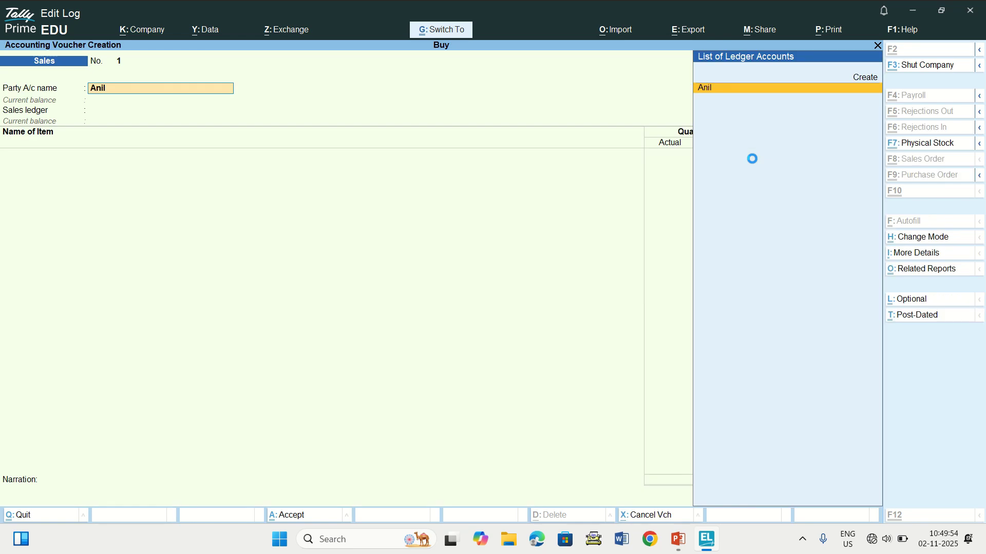
key(ctrl+a)
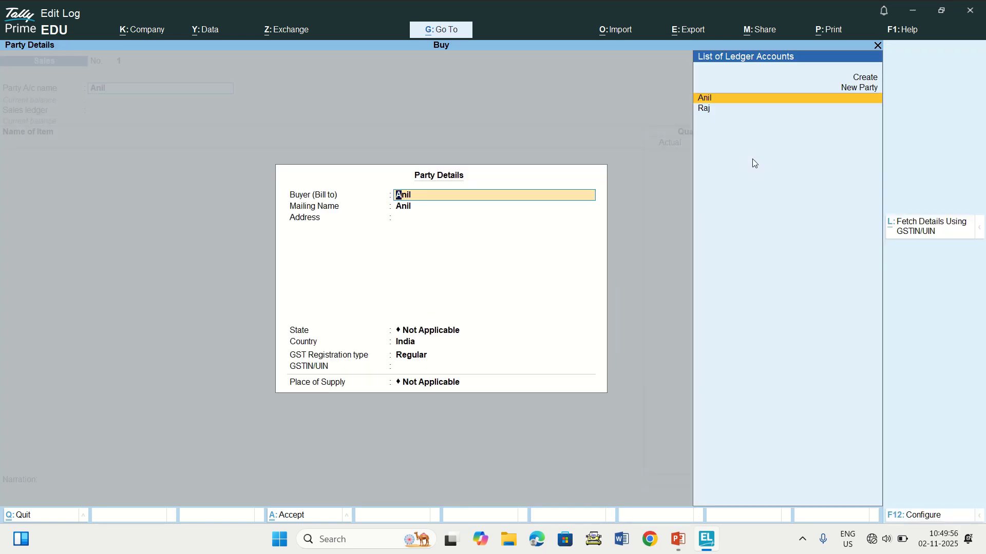
key(ctrl+a)
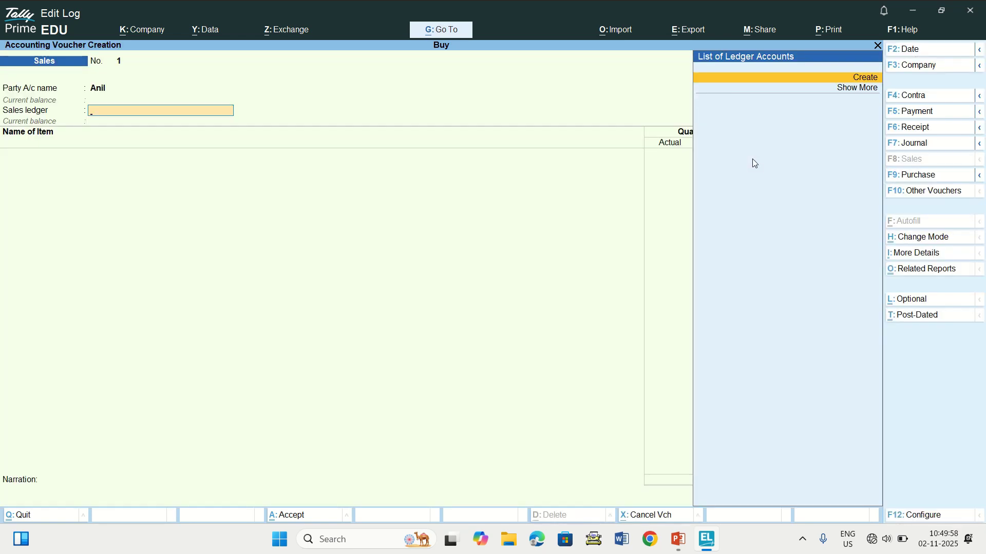
Create a ledger named Sales under Sales Accounts and use it as the voucher's sales ledger.
key(alt+c)
text(S)
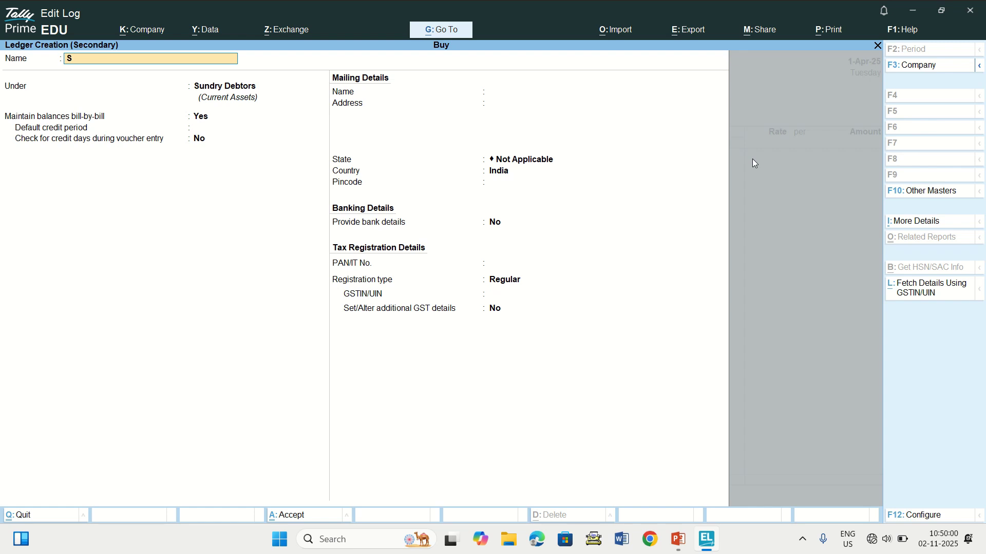
text(ales)
key(Return)
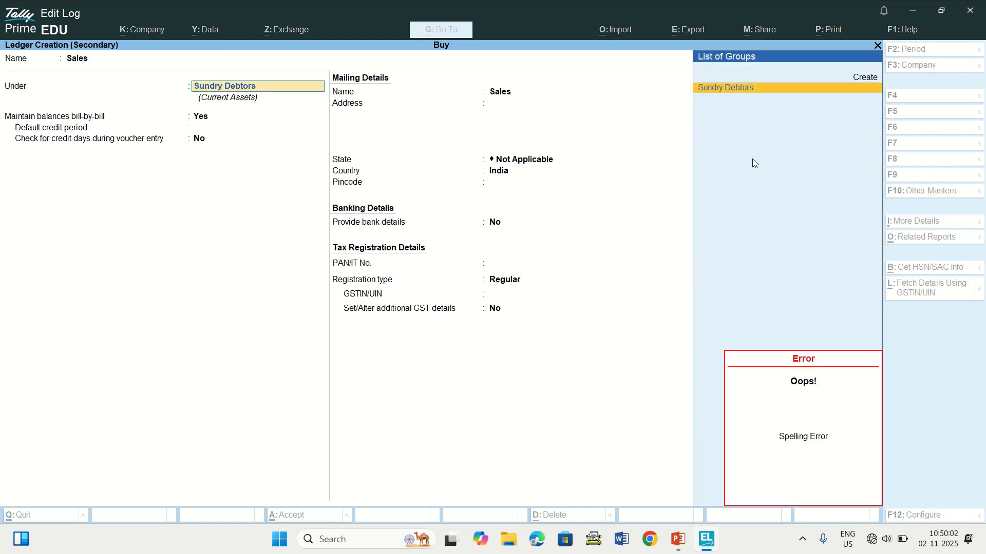
key(Return)
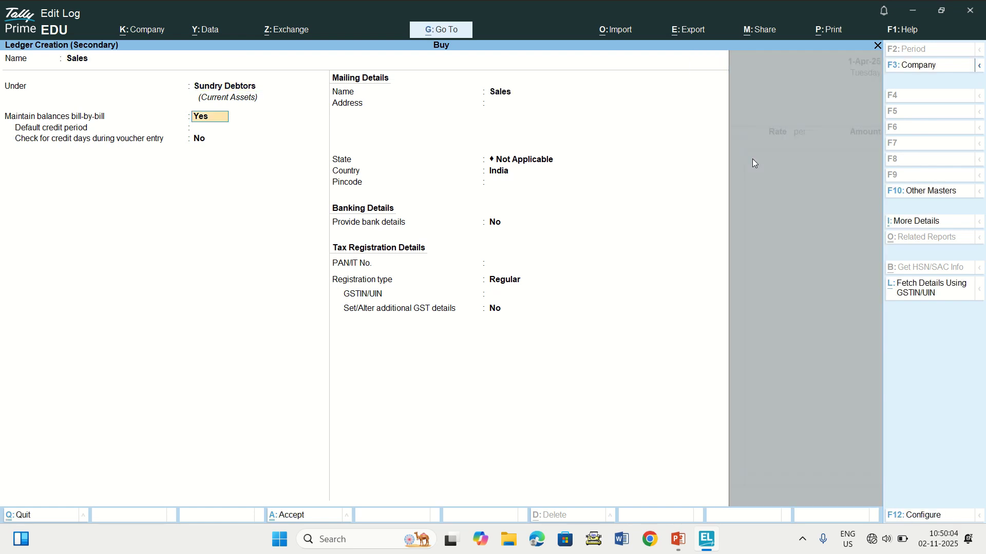
key(BackSpace)
text(Sa)
key(Return)
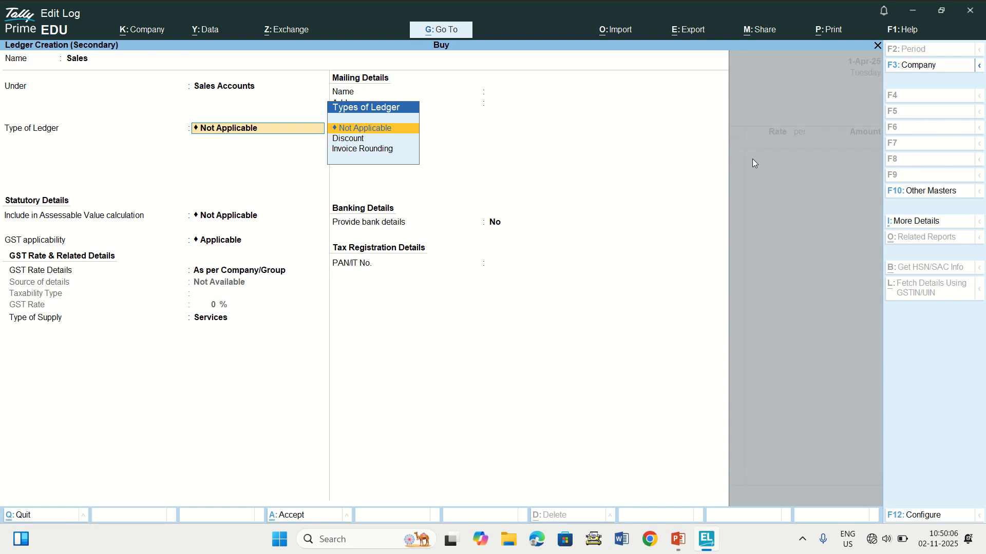
key(ctrl+a)
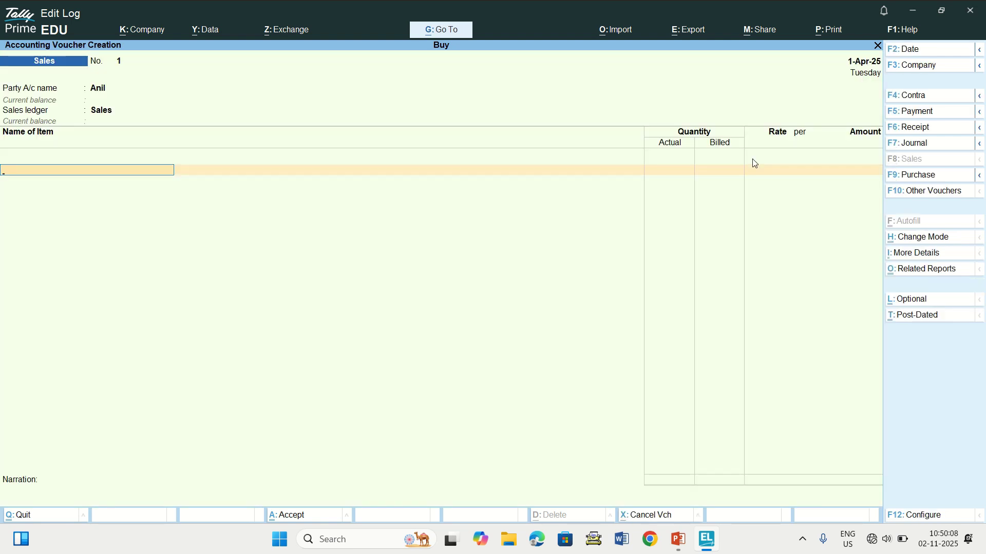
Add Soap to the sales voucher with an actual quantity of 2 nos, a billed quantity of 1 nos and the default rate.
text(S)
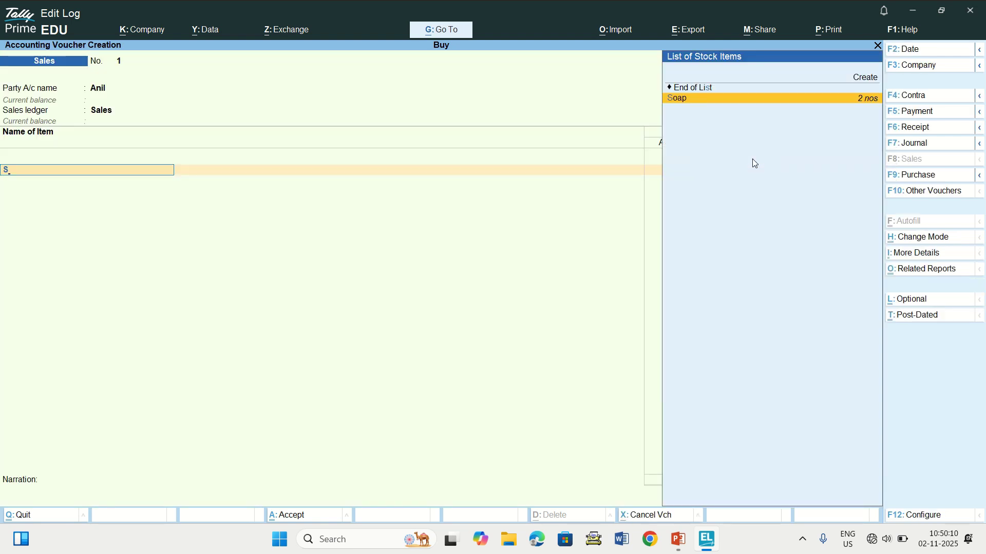
key(Return)
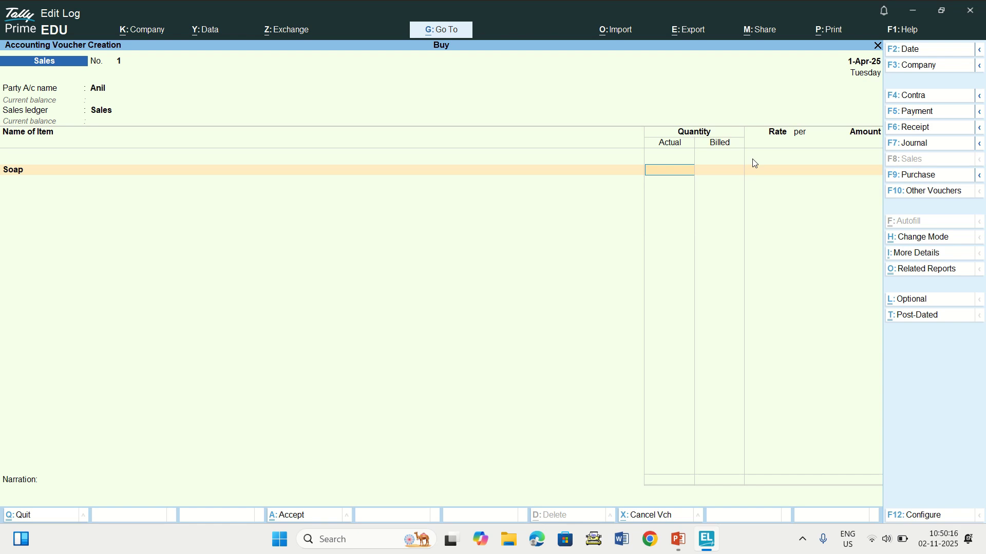
text(2)
key(Return)
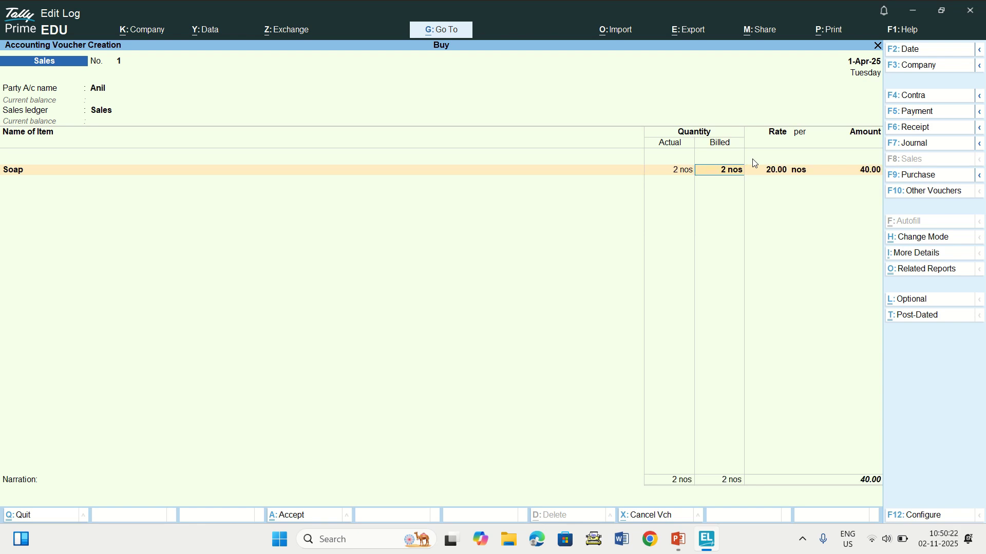
text(1)
key(Return)
key(Return)
key(Return)
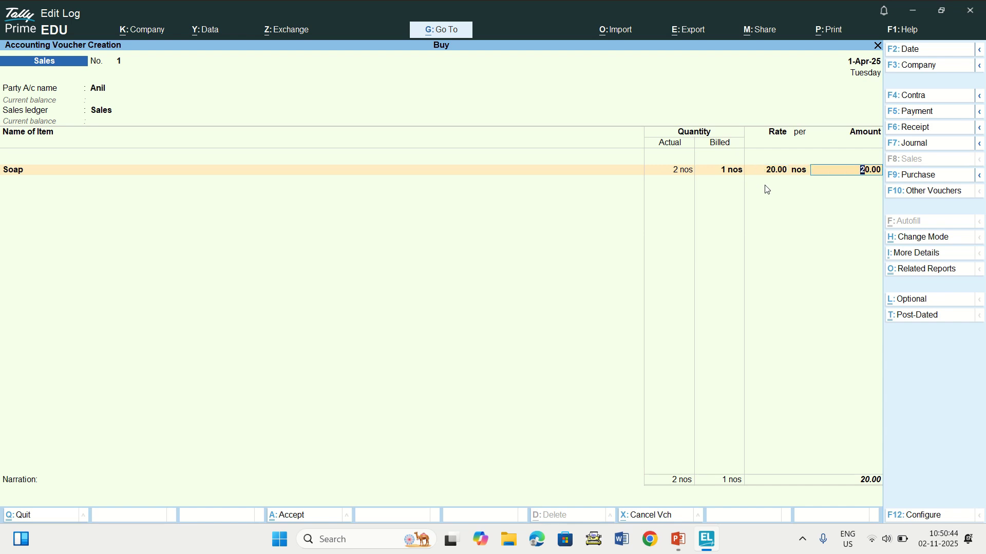
End the item list, accept the customer's bill as a New Ref and save the sales voucher.
key(Return)
key(Return)
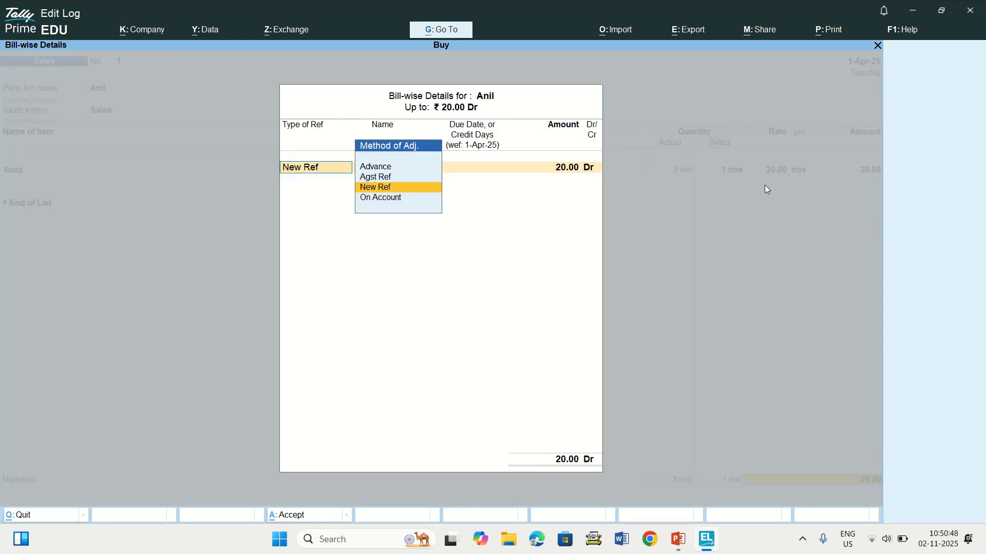
key(Return)
key(Return)
key(Return)
key(Return)
key(Return)
key(Return)
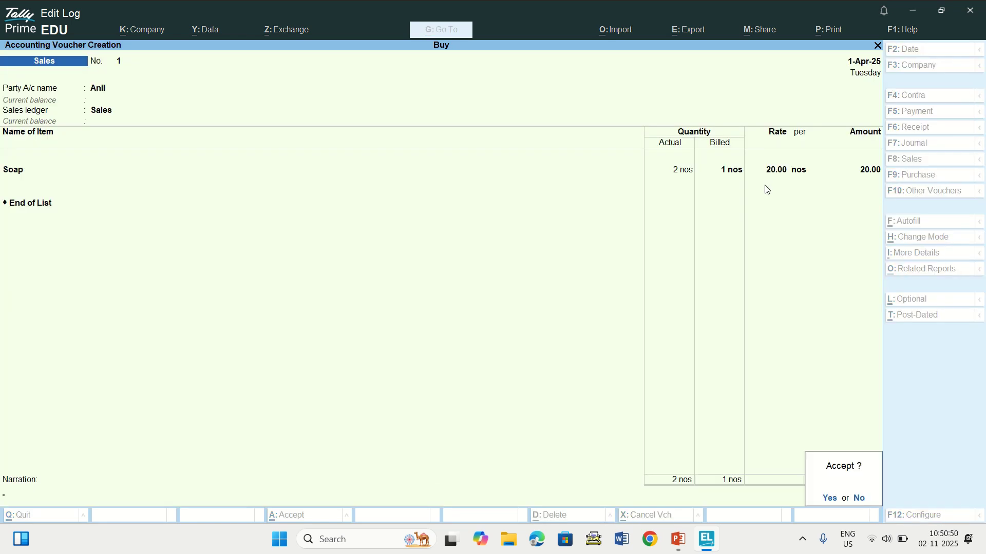
key(Return)
Start a purchase voucher with the existing supplier as party, accepting the default party details and the Purchase ledger.
key(F9)
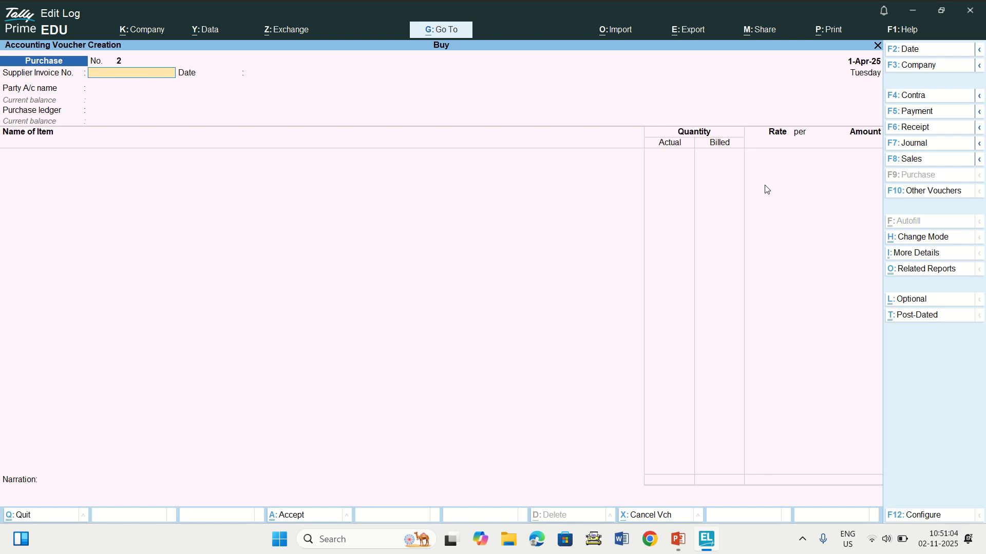
key(Return)
key(Return)
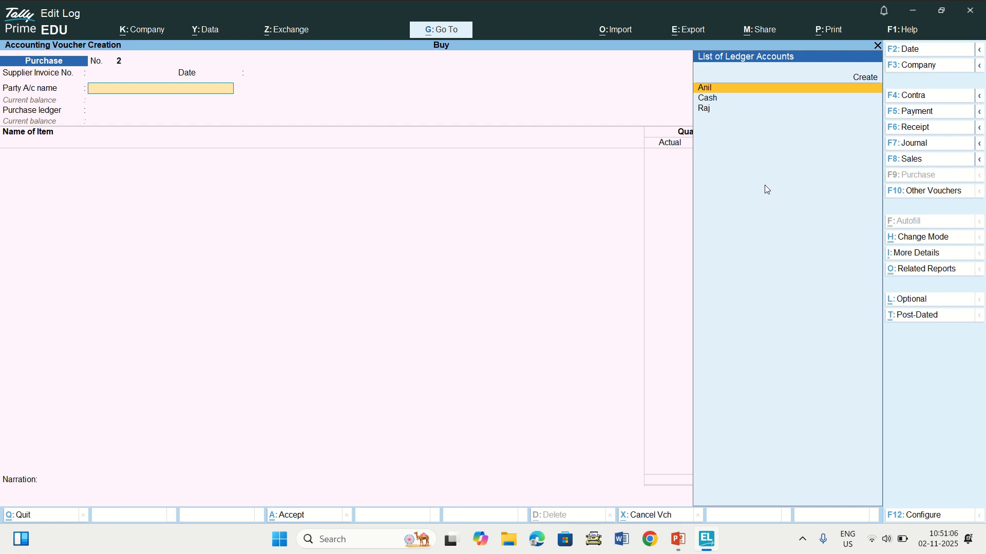
key(Down)
key(Down)
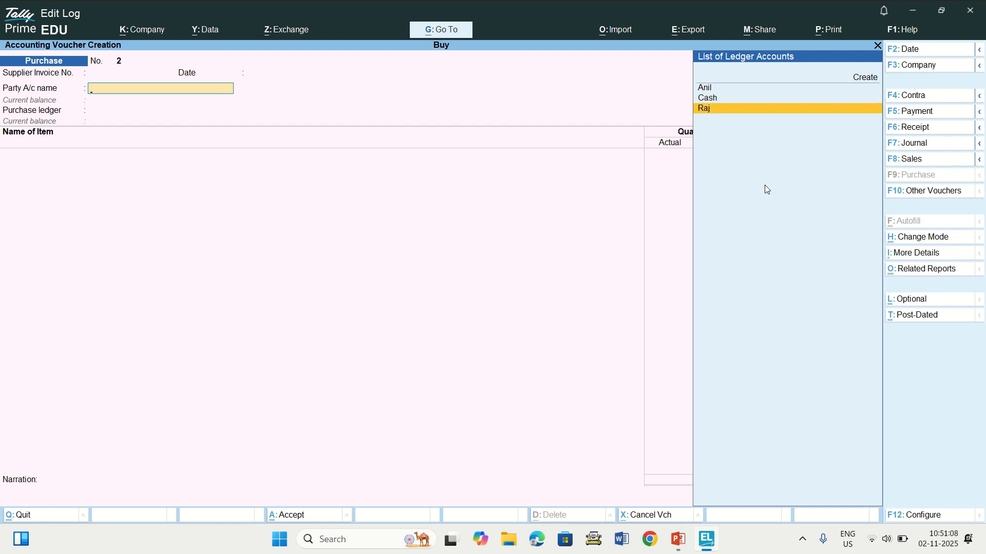
key(Return)
key(Return)
key(Return)
key(Return)
key(Return)
key(Return)
key(Return)
key(Return)
key(Return)
key(Return)
key(Return)
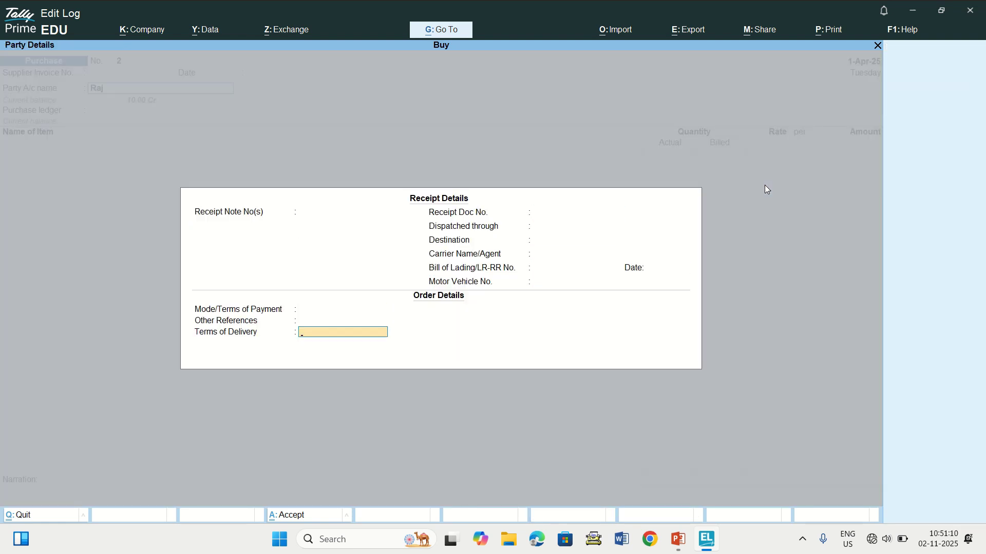
key(Return)
key(Return)
key(Return)
key(Return)
key(Return)
key(Return)
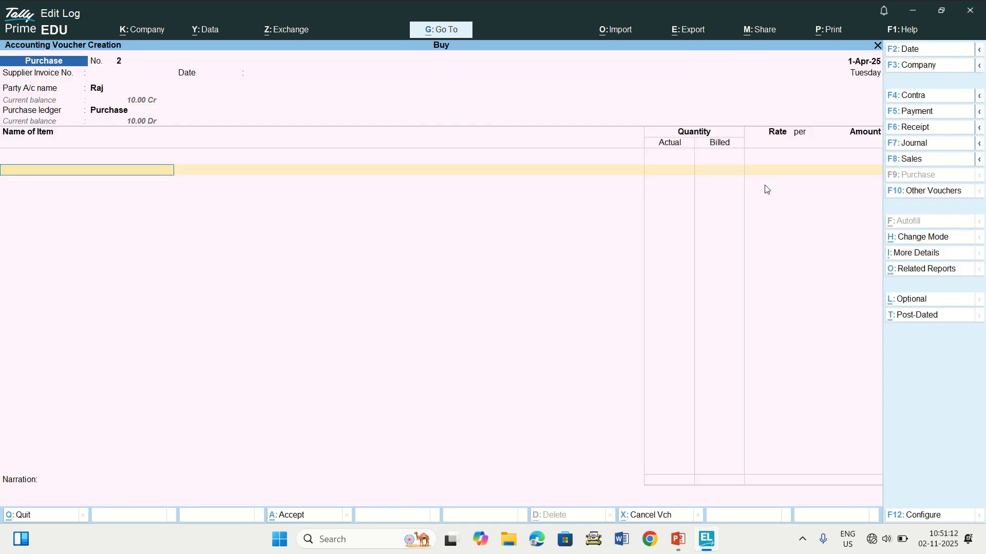
Add Soap to the purchase voucher with actual and billed quantities of 1 nos, keeping the rate of 10.00 per nos.
text(S)
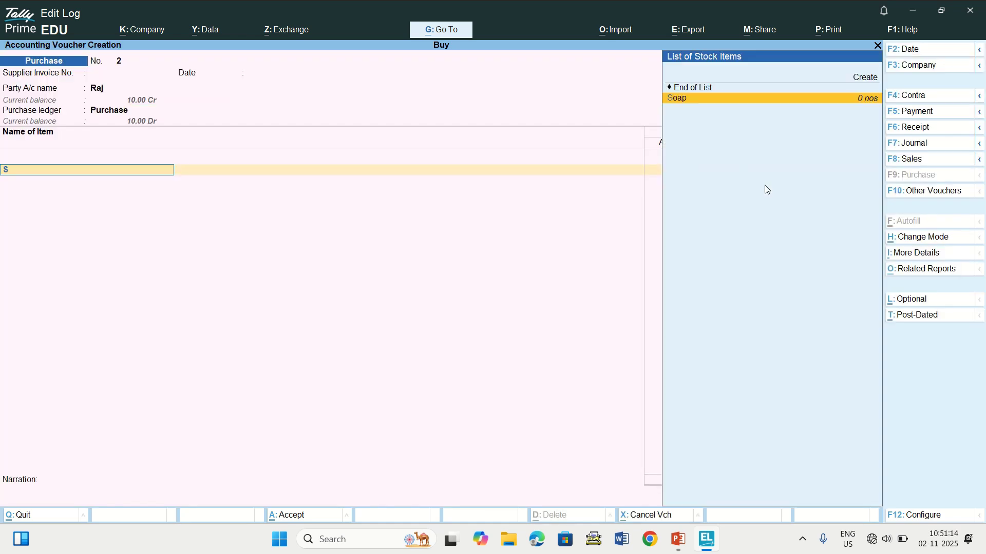
key(Return)
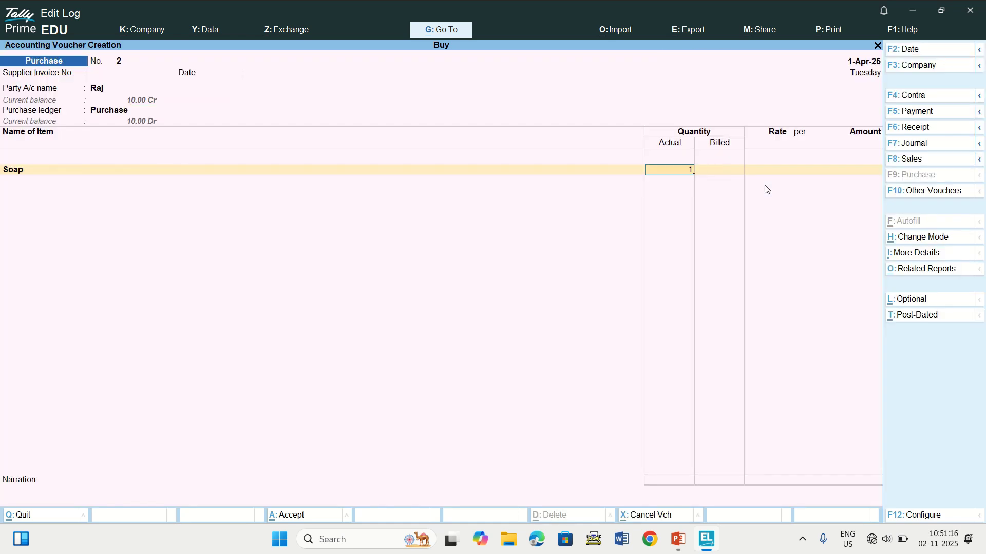
key(Return)
key(Return)
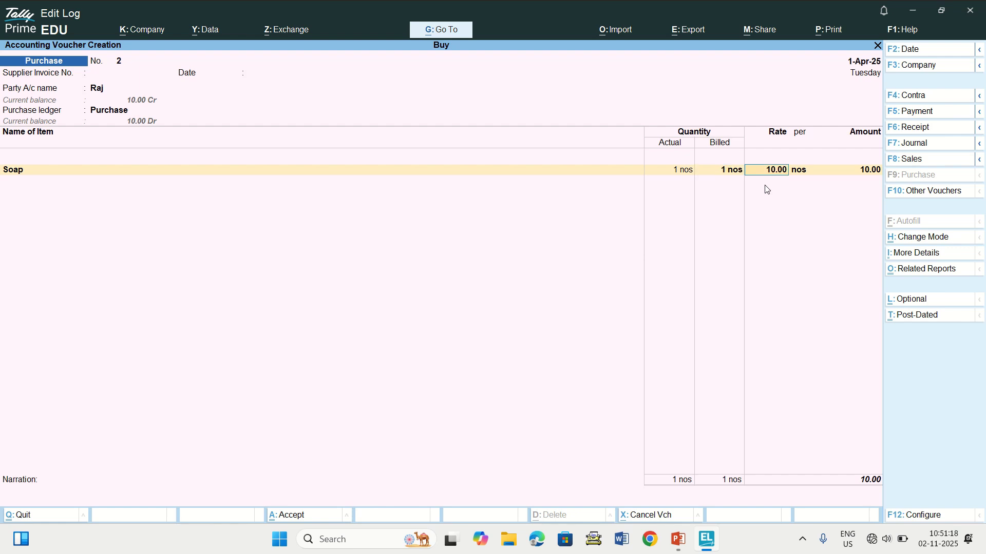
key(Return)
key(Return)
key(Return)
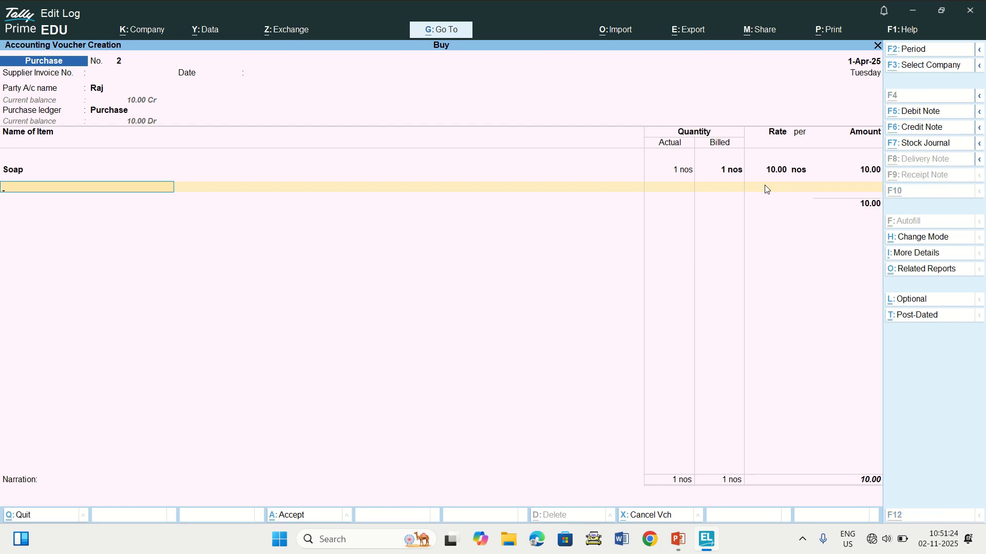
Create a stock item named Pen under Primary with nos as its unit, for the voucher's second item line.
key(alt+c)
text(Pen)
key(Return)
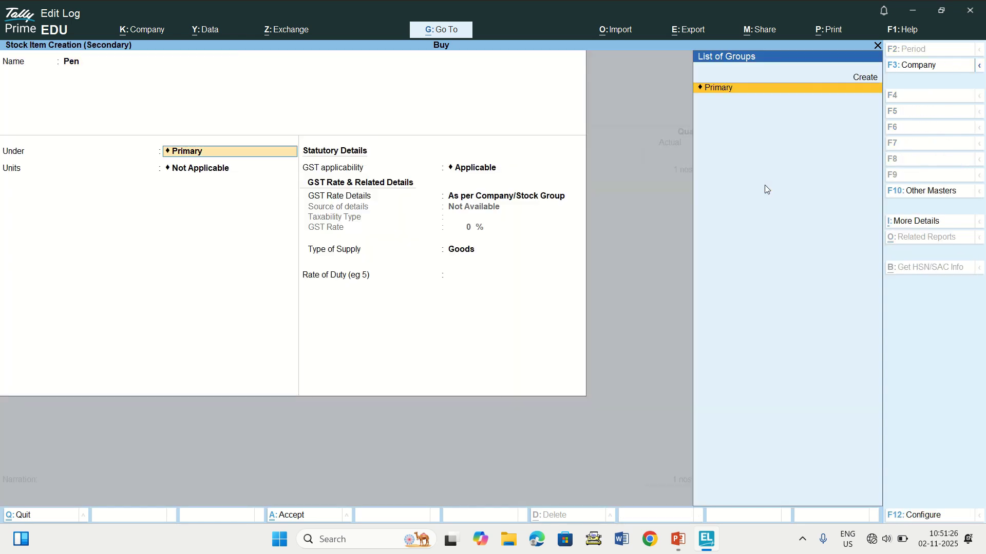
key(Return)
key(Down)
key(Return)
key(Return)
key(Return)
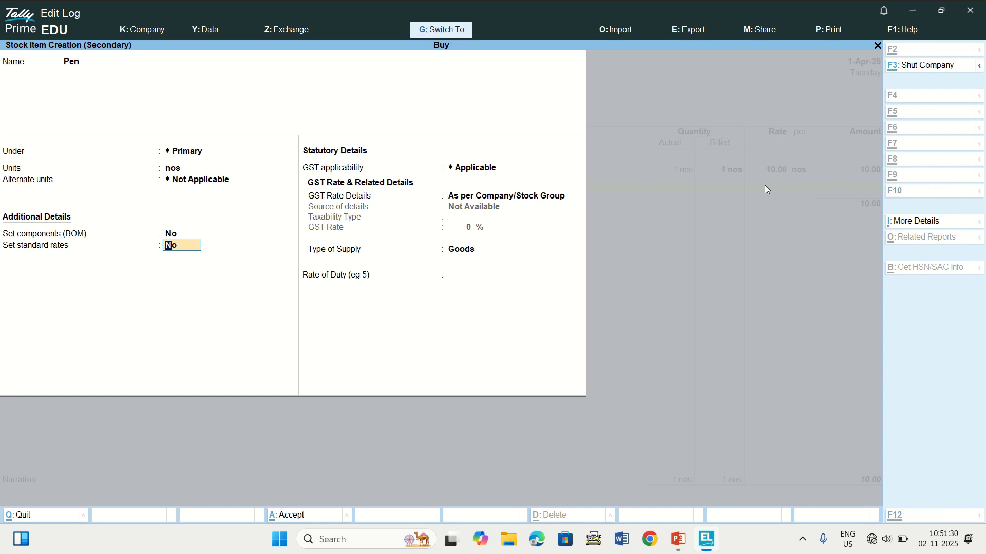
key(Return)
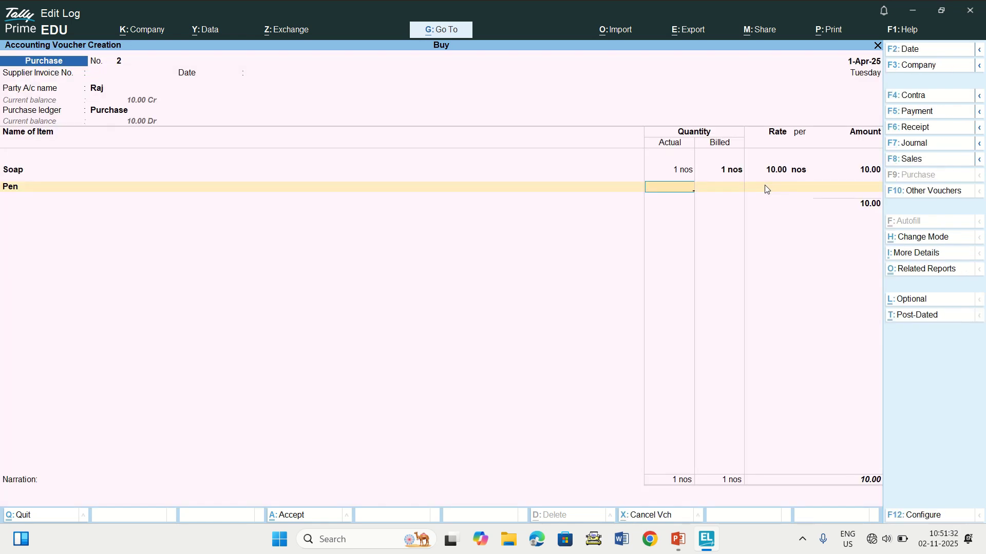
Leave Pen's actual quantity empty, enter a billed quantity of 1 nos and leave its rate and amount blank.
key(Return)
text(1)
key(Return)
key(Return)
key(Return)
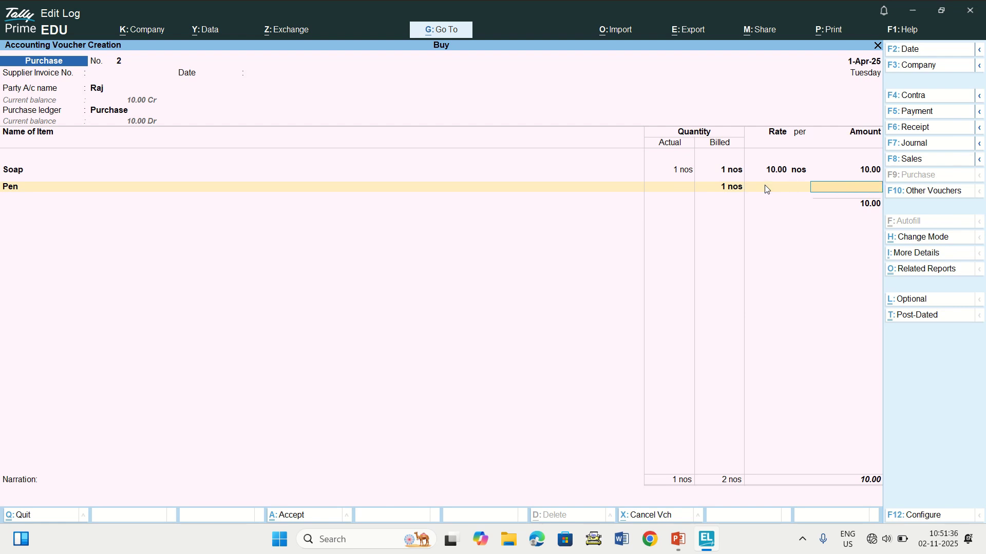
key(Return)
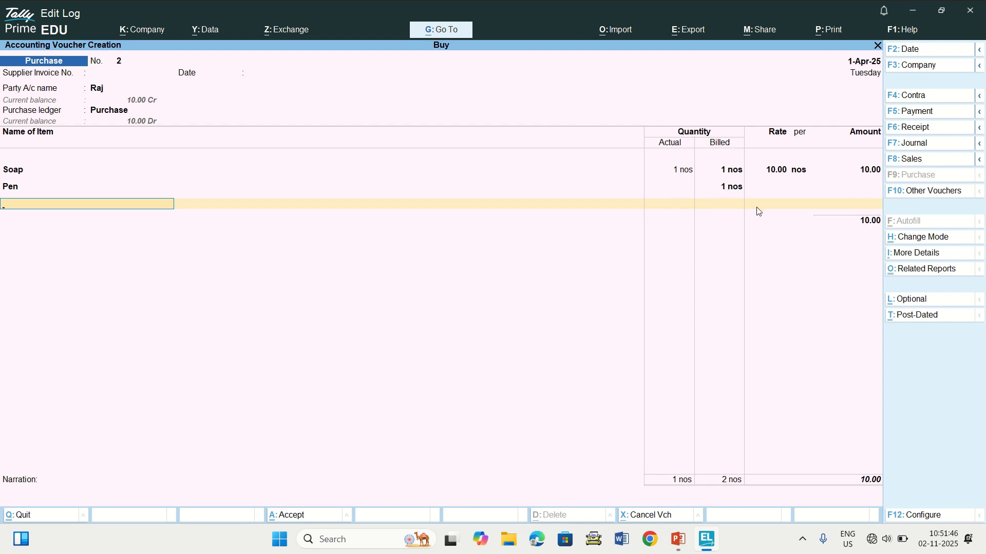
End the item list, accept the supplier's bill as New Ref 2 and save the purchase voucher.
key(Return)
key(Return)
key(Return)
key(Return)
key(Return)
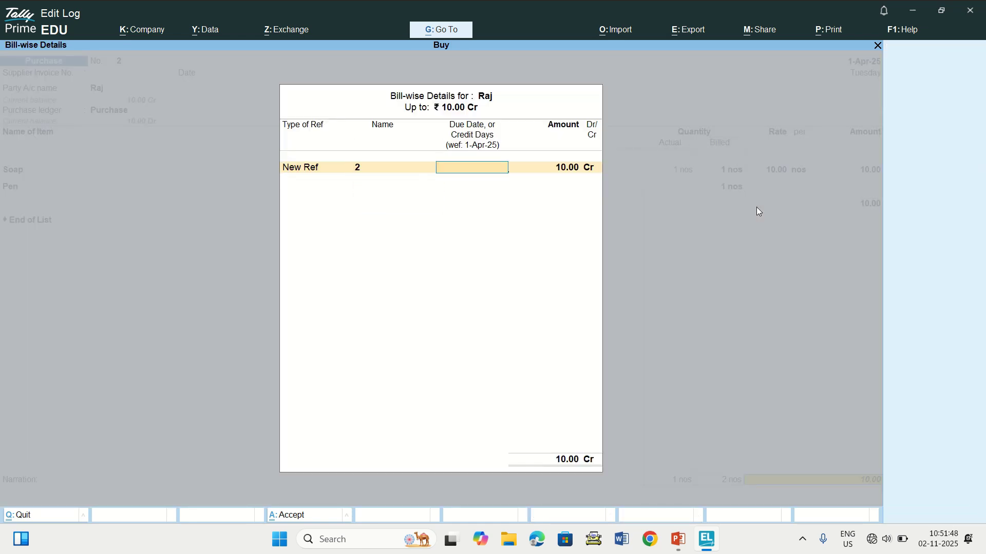
key(Return)
key(Return)
key(Return)
key(Return)
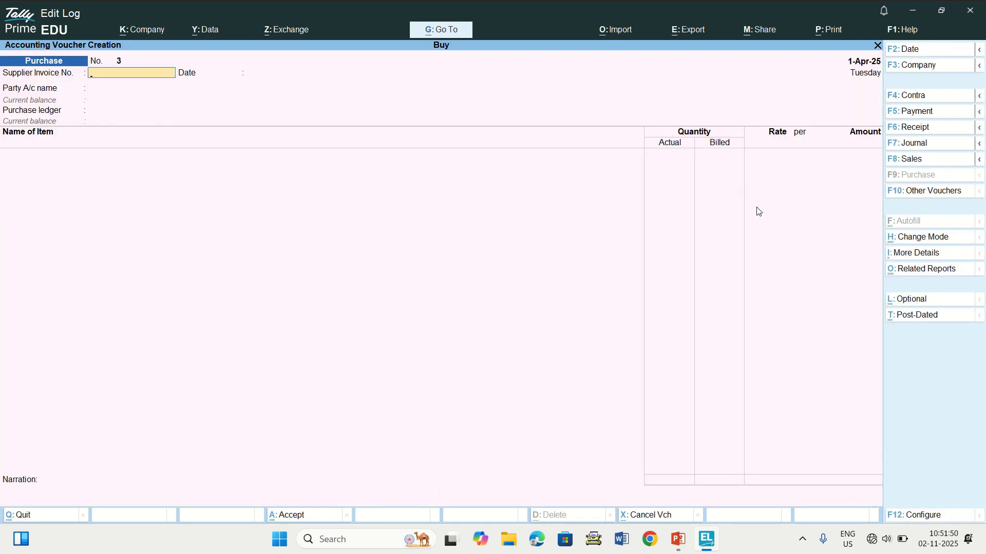
Set separate Actual and Billed Quantity columns in invoices to No in the company features and save them.
key(F11)
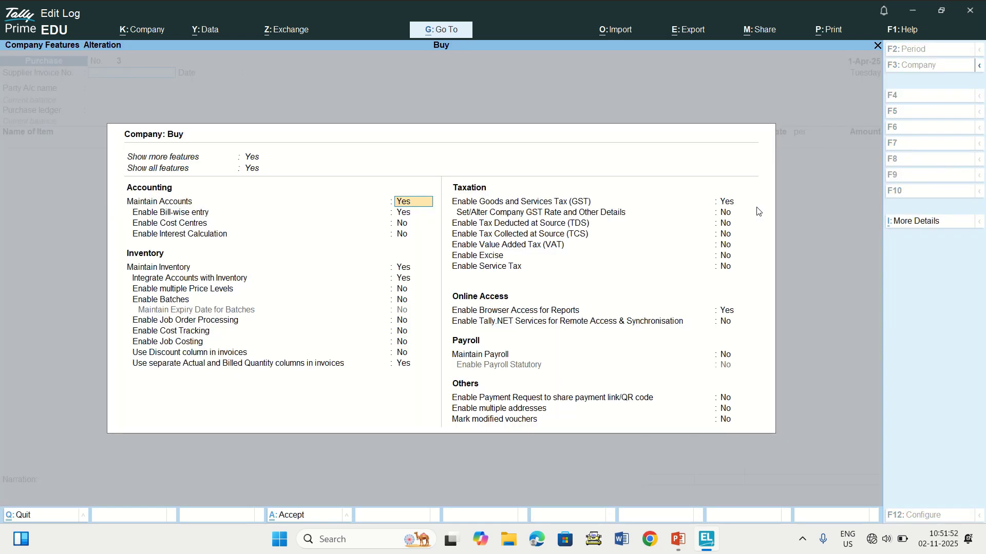
key(Down)
key(Down)
key(Down)
key(Down)
key(Down)
key(Down)
key(Down)
key(Down)
key(Down)
key(Down)
key(Down)
key(Down)
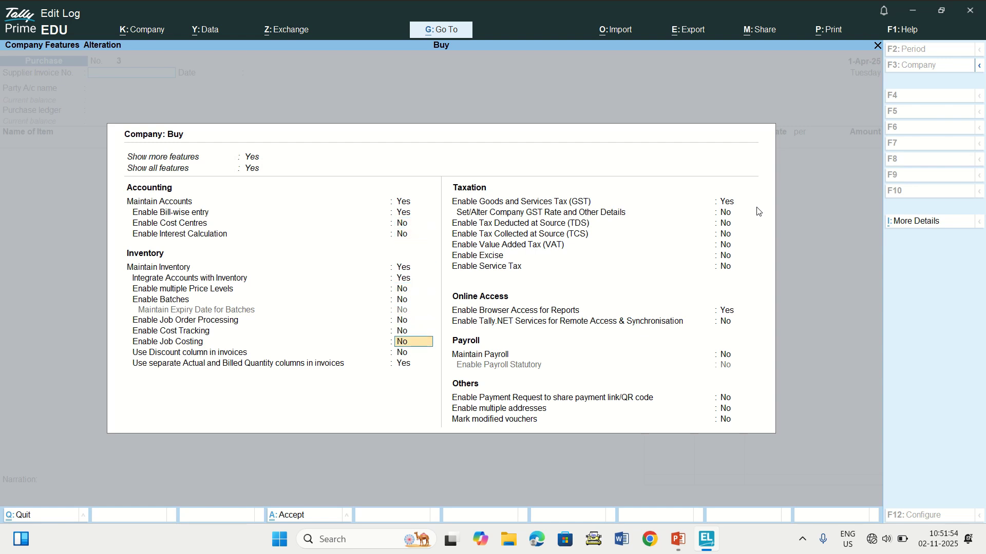
key(n)
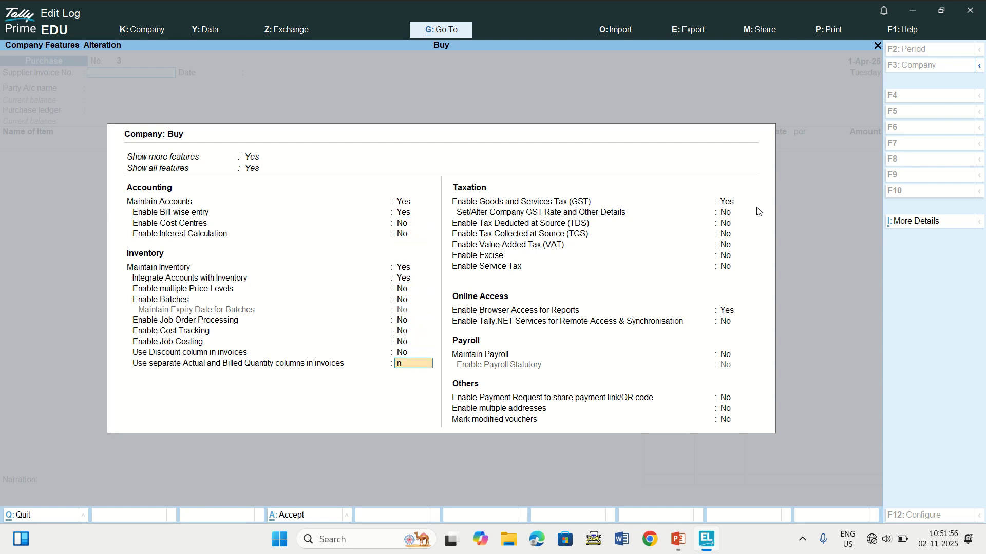
key(Return)
key(ctrl+a)
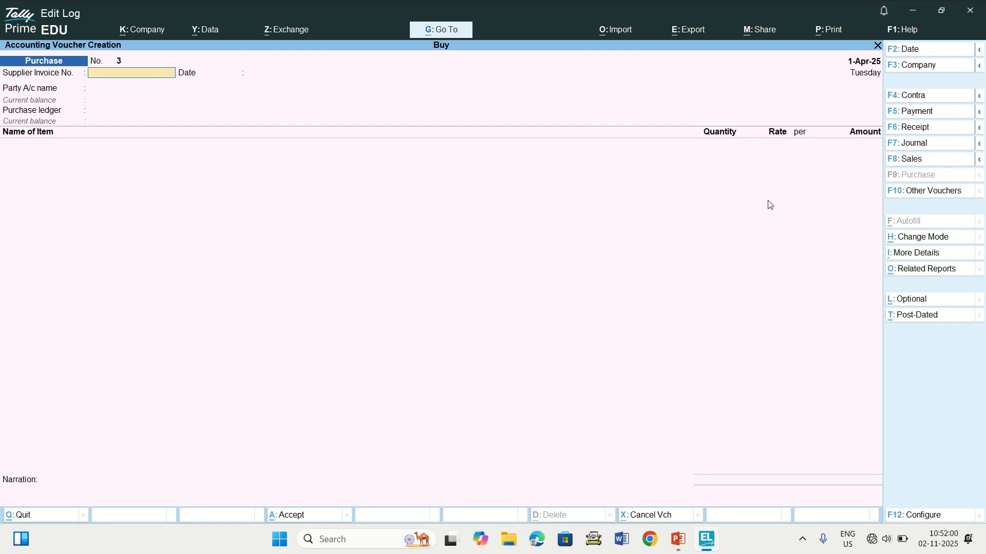
Reopen the previous purchase voucher and go through its party details and Soap line up to the billed quantity.
key(Return)
key(Return)
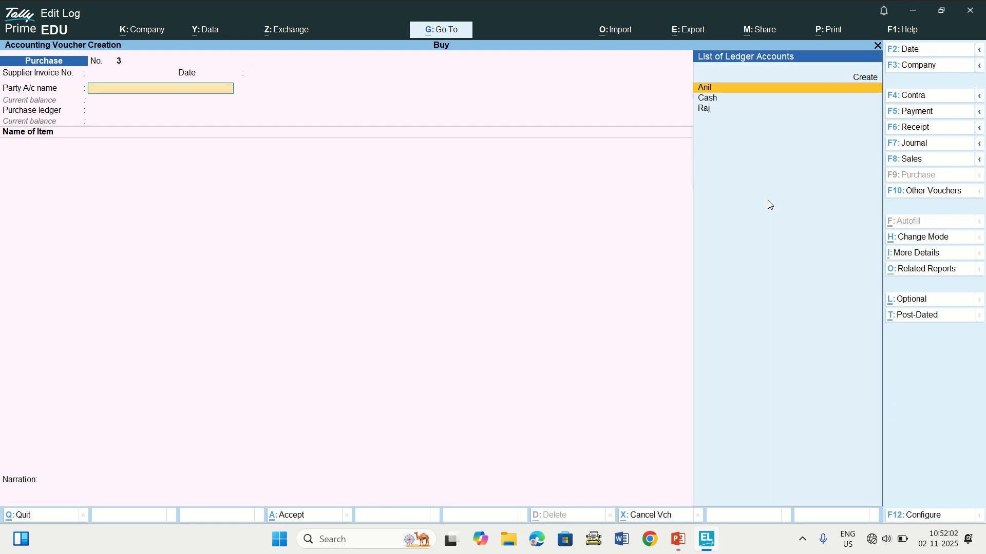
key(Page_Up)
key(Return)
key(Return)
key(Return)
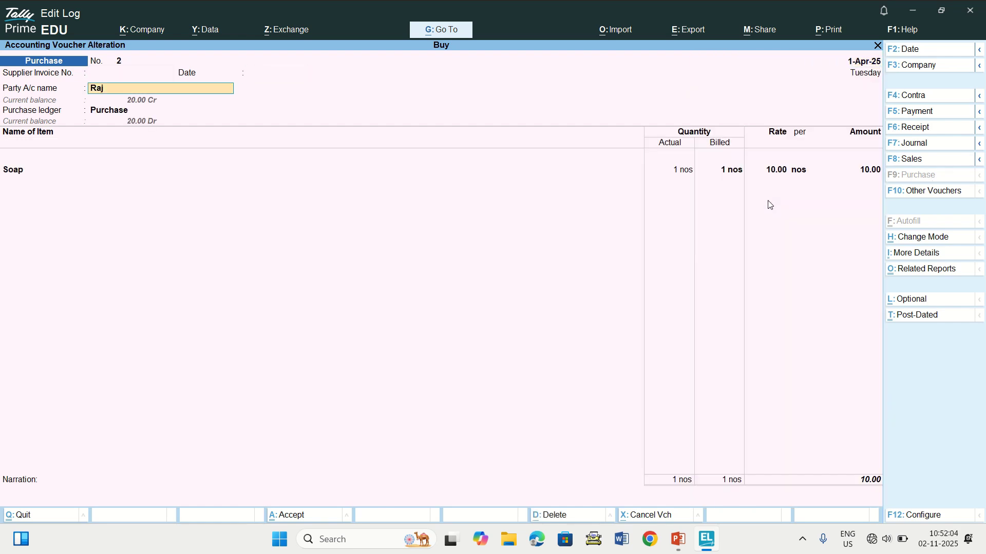
key(Return)
key(Return)
key(Return)
key(Return)
key(Return)
key(Return)
key(Return)
key(Return)
key(Return)
key(Return)
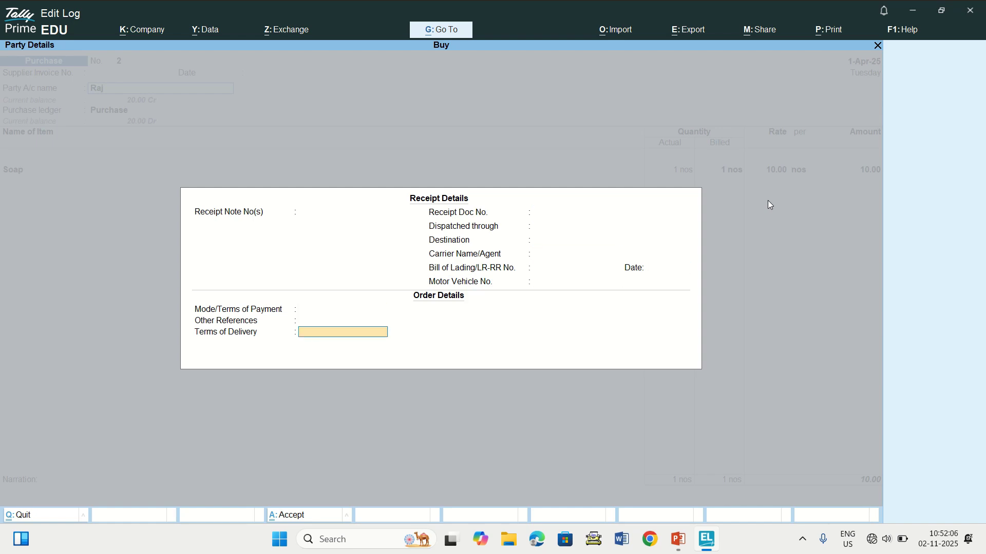
key(Return)
key(Return)
key(Return)
key(Return)
key(Return)
key(Return)
key(Return)
key(Return)
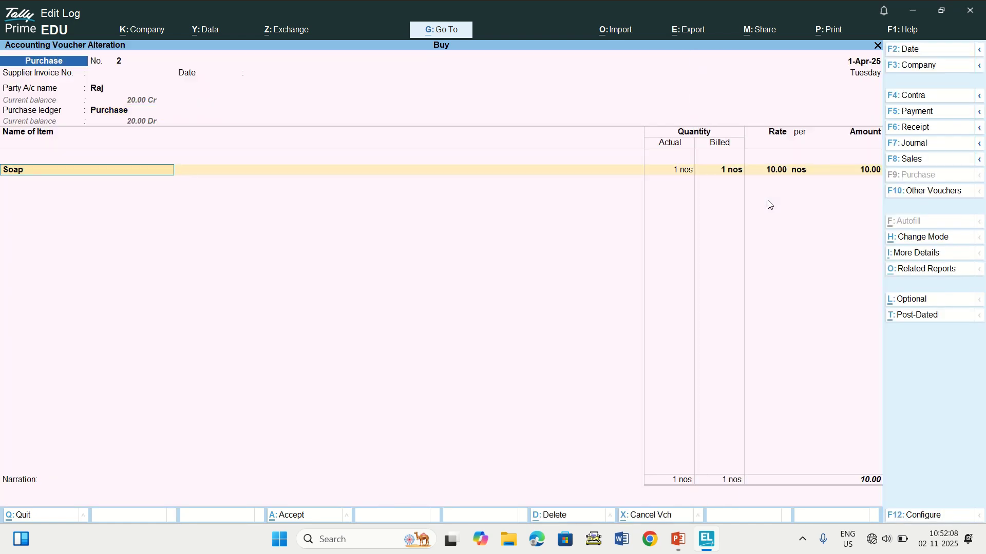
key(Return)
key(Return)
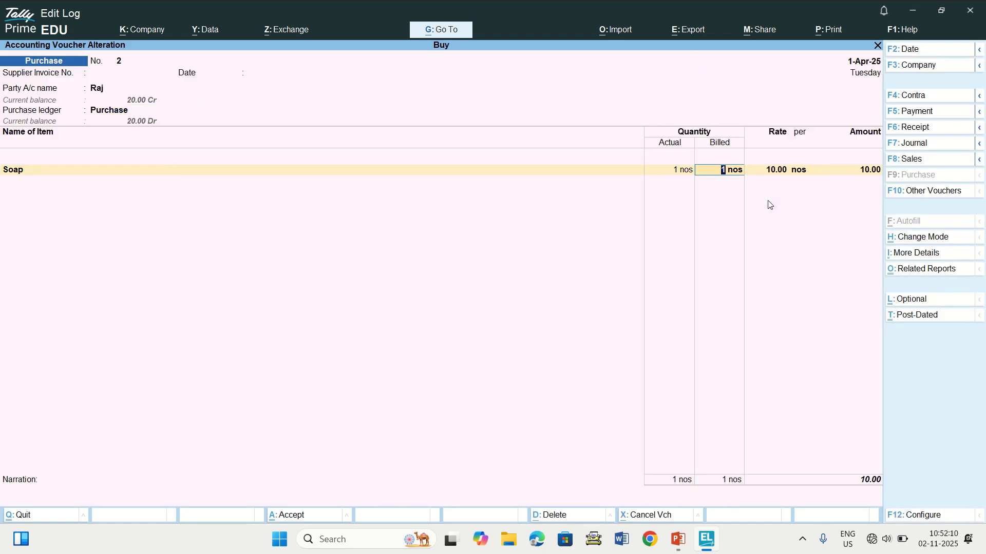
Review the accounting and inventory options in the company features, accept them and save the reopened purchase voucher.
key(F11)
key(Return)
key(Return)
key(Return)
key(Return)
key(Return)
key(Return)
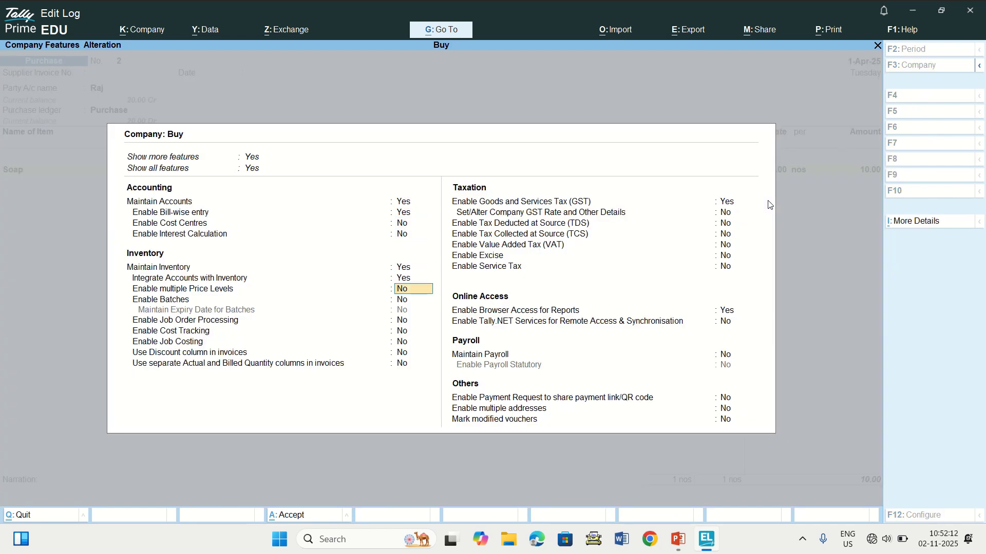
key(Return)
key(Return)
key(ctrl+a)
key(ctrl+a)
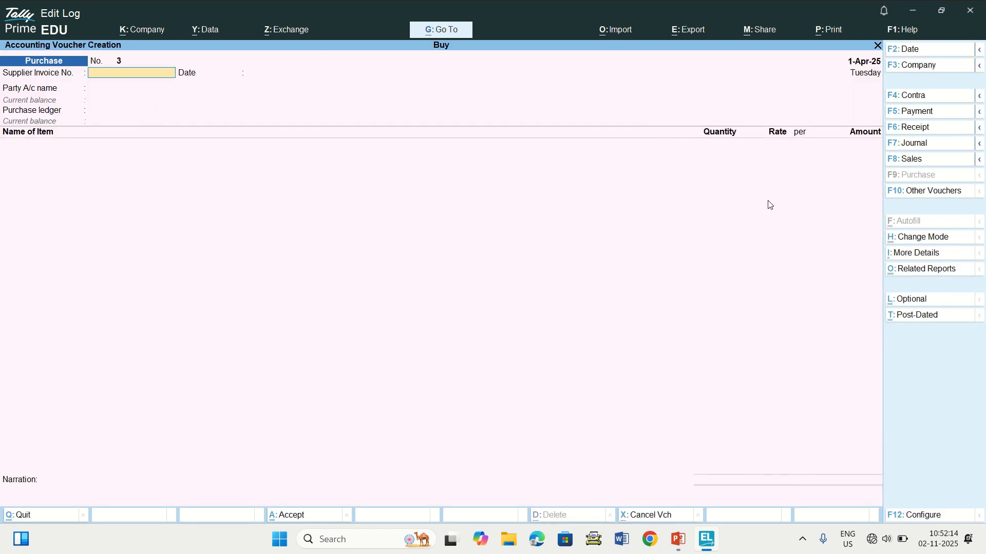
Select the supplier's ledger as party for the new purchase voucher, leaving the invoice and receipt details blank and accepting the default party details.
key(Return)
key(Return)
key(Down)
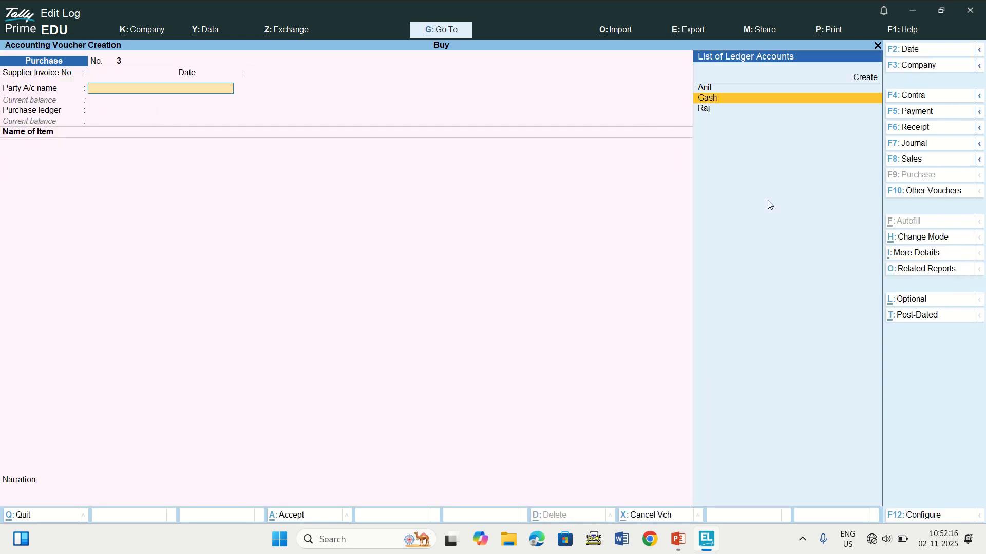
key(Down)
key(Return)
key(Return)
key(Return)
key(Return)
key(Return)
key(Return)
key(Return)
key(Return)
key(Return)
key(Return)
key(Return)
key(Return)
key(Return)
key(Return)
key(Return)
key(Return)
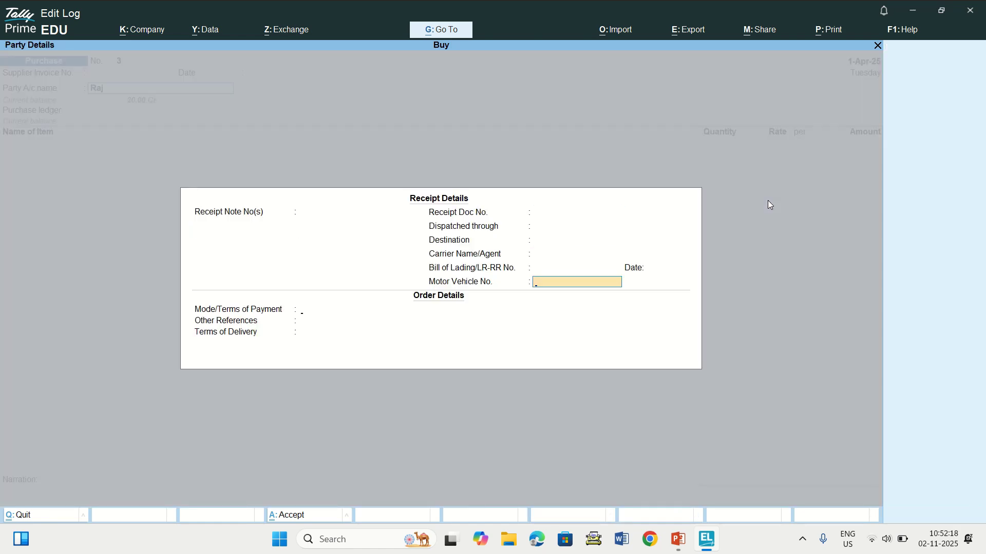
key(Return)
key(Return)
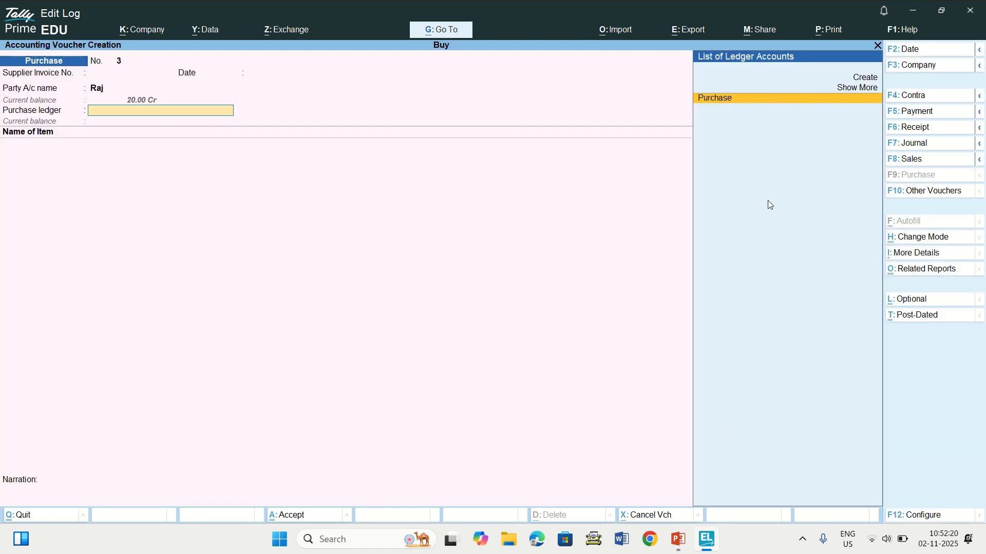
Choose the Purchase ledger and add Soap with a quantity of 1 nos at a rate of 10.00.
key(Return)
text(s)
key(Return)
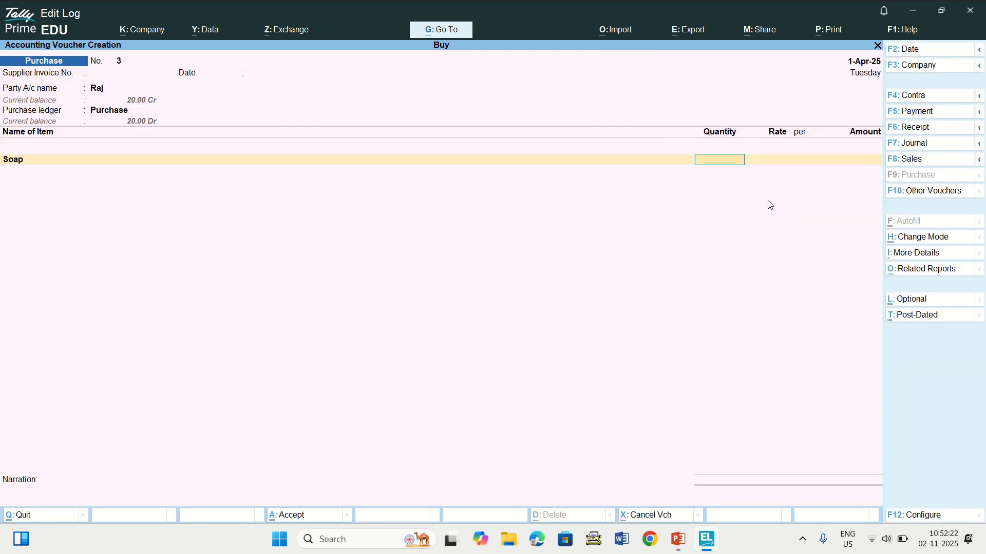
text(1)
key(Return)
key(Return)
key(Return)
key(Return)
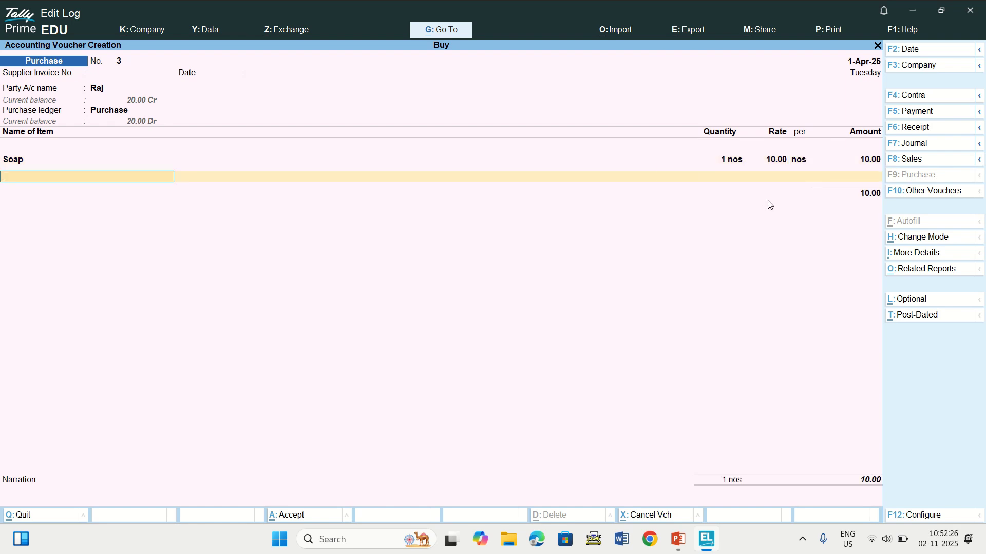
Add Pen to the purchase with a quantity of 1 nos, leaving its rate and amount blank.
text(p)
key(Return)
key(Return)
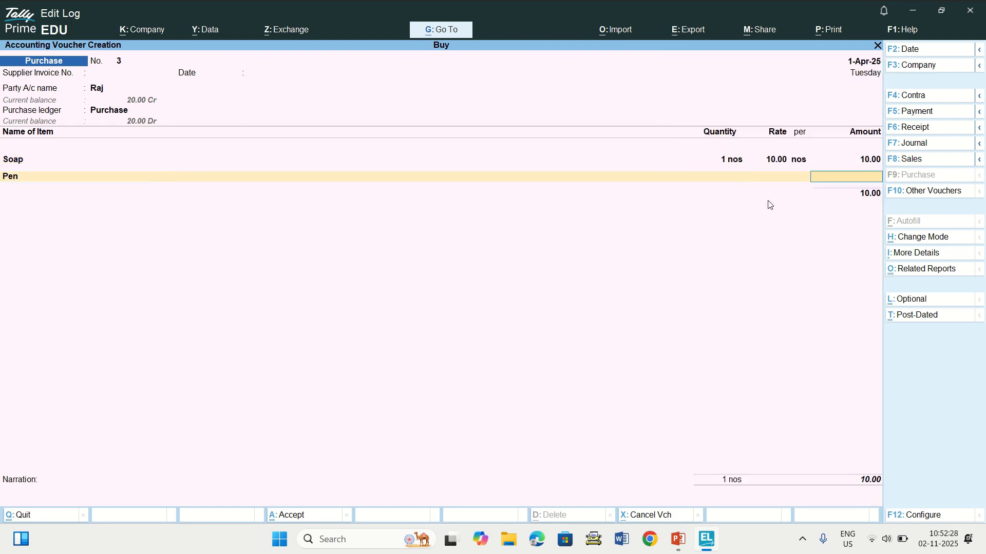
key(BackSpace)
key(Return)
key(Return)
key(Return)
key(Return)
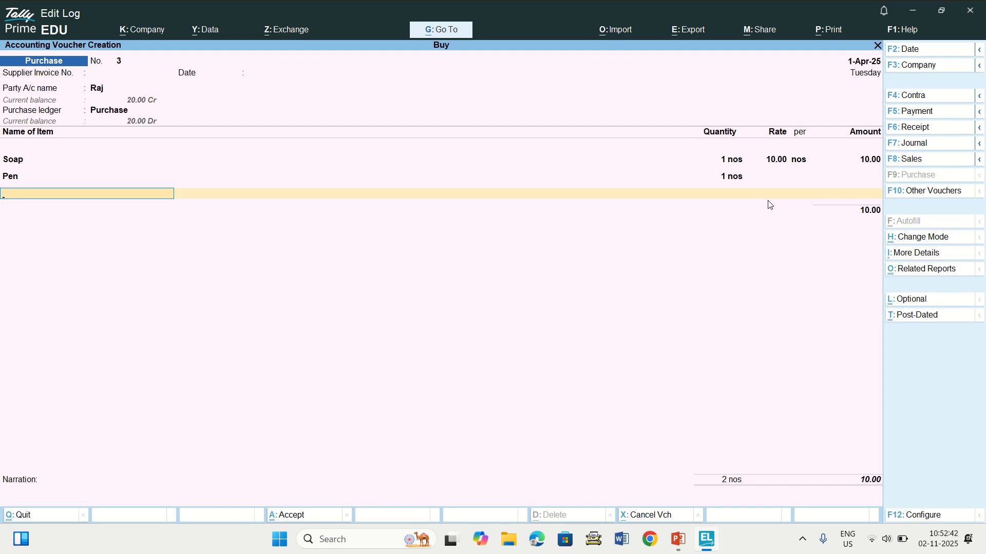
End the purchase item list, accept the supplier's bill as New Ref 3 and save the voucher.
key(Return)
key(Return)
key(Return)
key(Return)
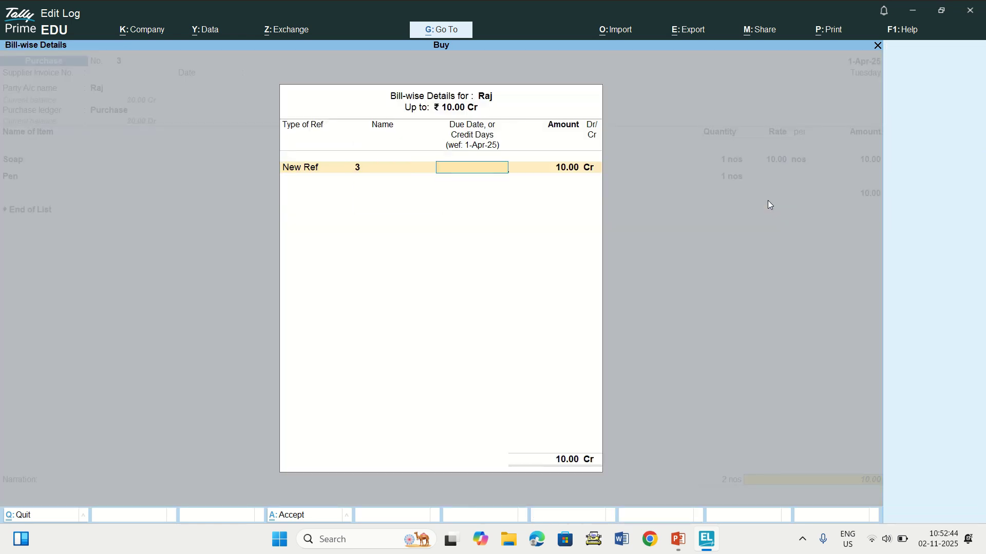
key(Return)
key(Return)
key(Return)
key(Return)
key(Return)
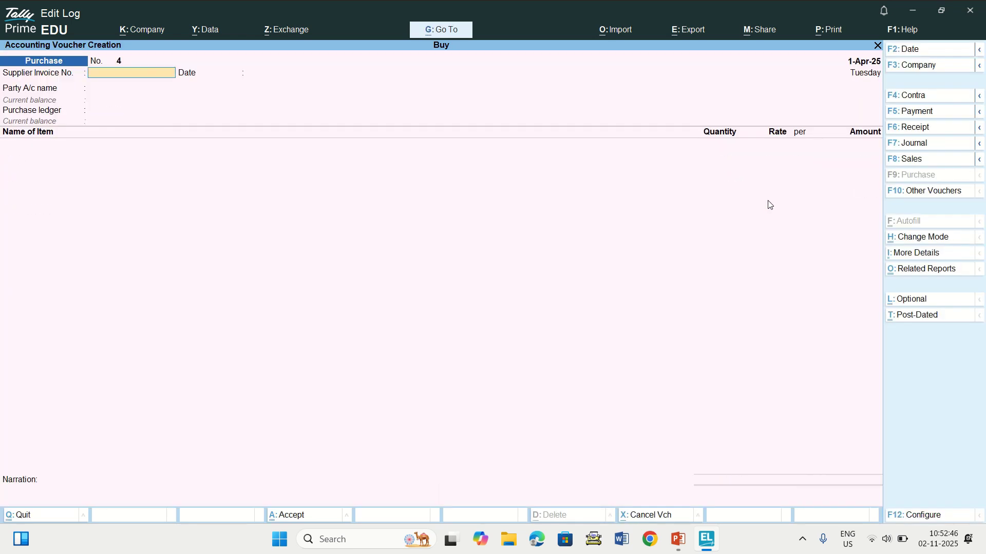
Start a sales voucher for the customer with blank dispatch details, default party details and the Sales ledger.
key(F8)
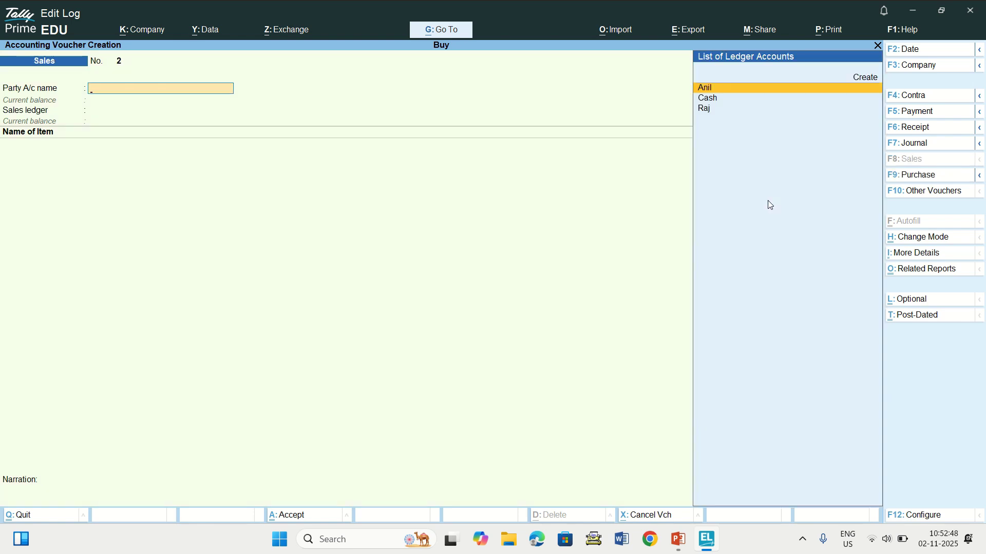
key(Return)
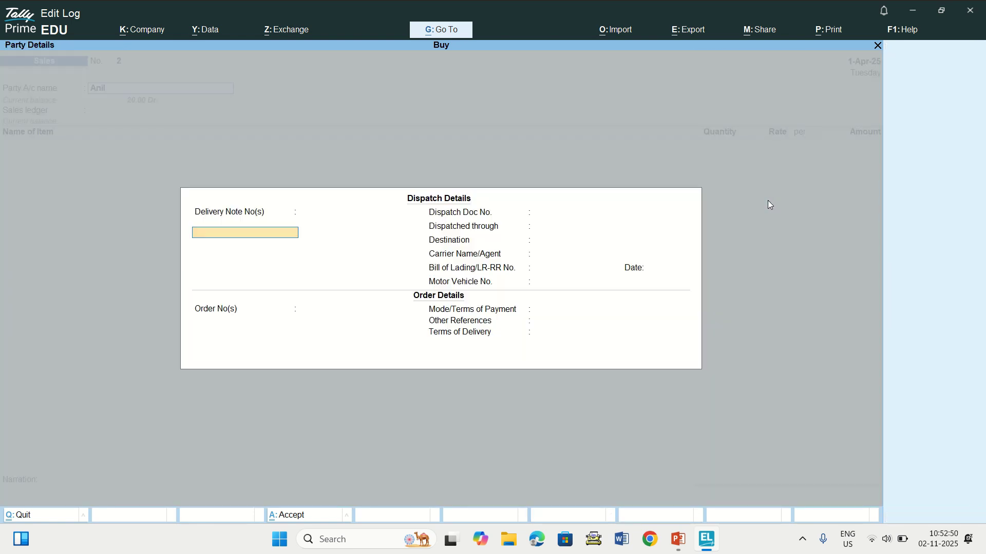
key(Return)
key(Return)
key(Return)
key(Return)
key(Return)
key(Return)
key(Return)
key(Return)
key(Return)
key(Return)
key(Return)
key(Return)
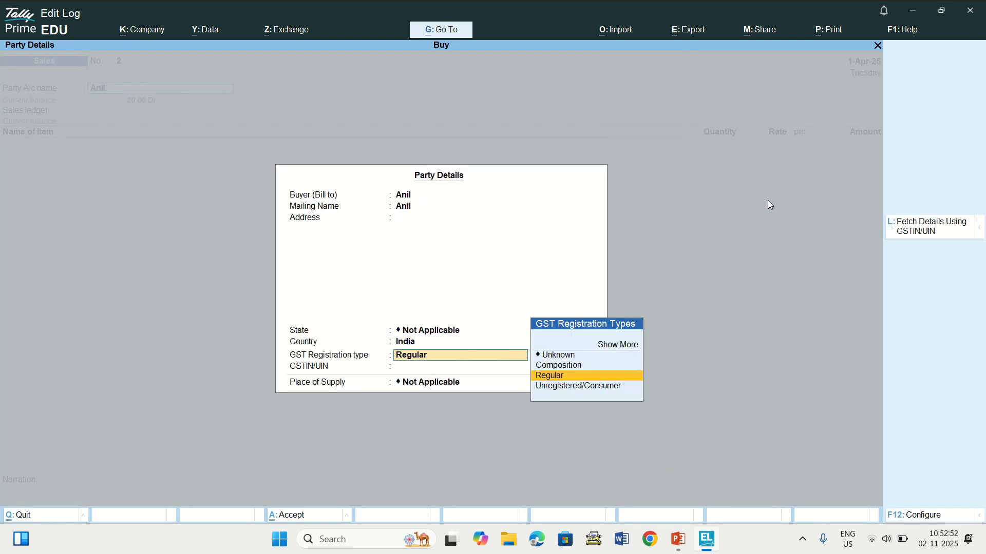
key(Return)
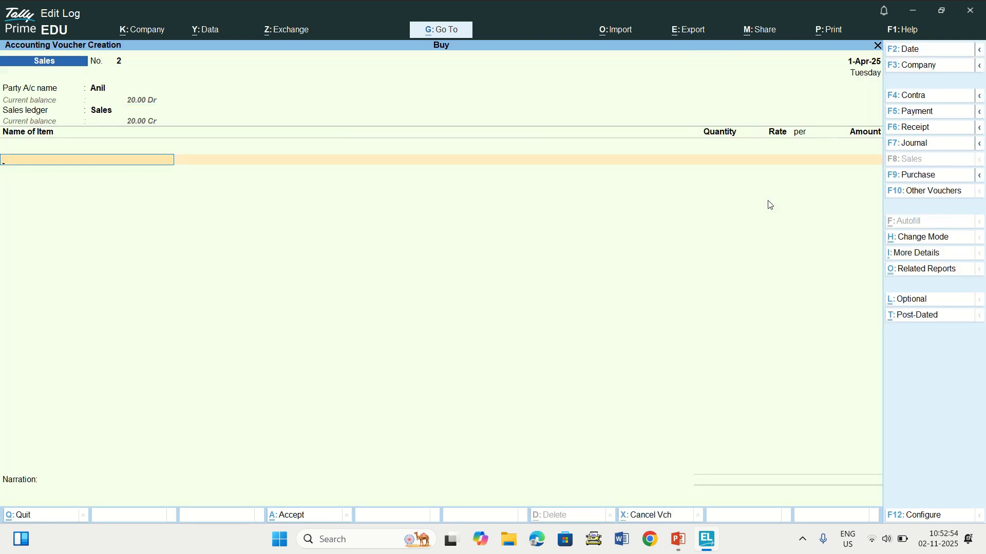
Add Soap to the sales voucher with a quantity of 1 nos at a rate of 20.00.
text(S)
key(Return)
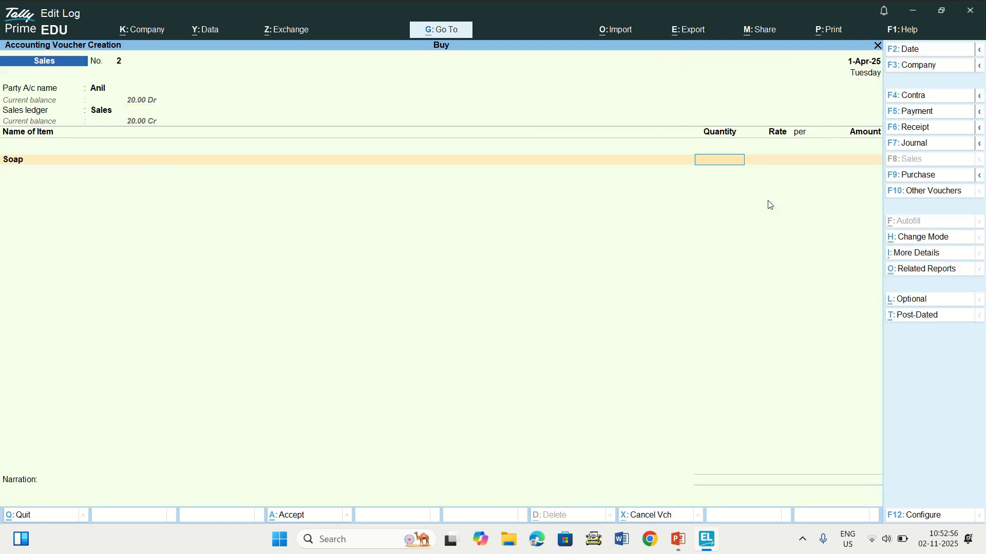
text(1)
key(Return)
key(Return)
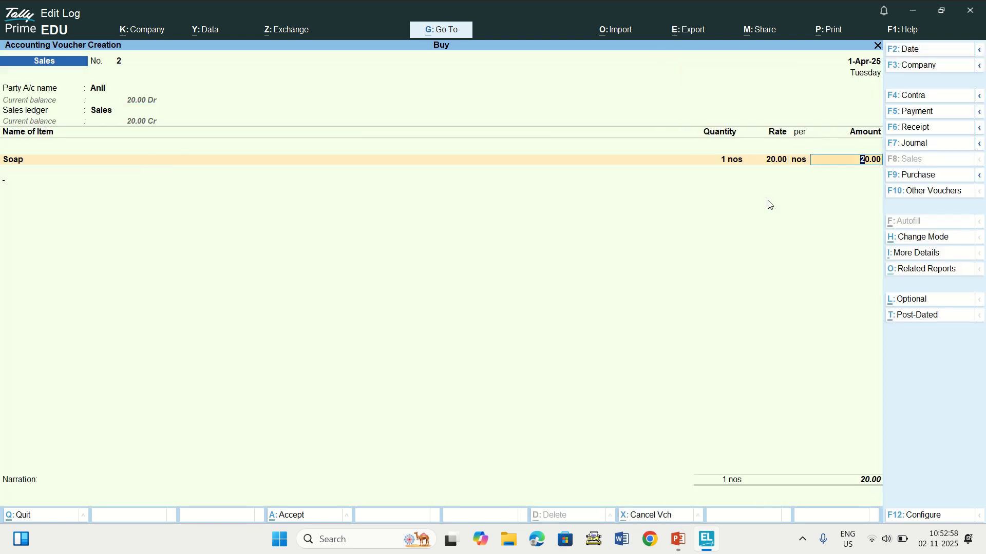
key(Return)
Add Pen to the sales voucher with a quantity of 1 nos, leaving its rate blank.
text(P)
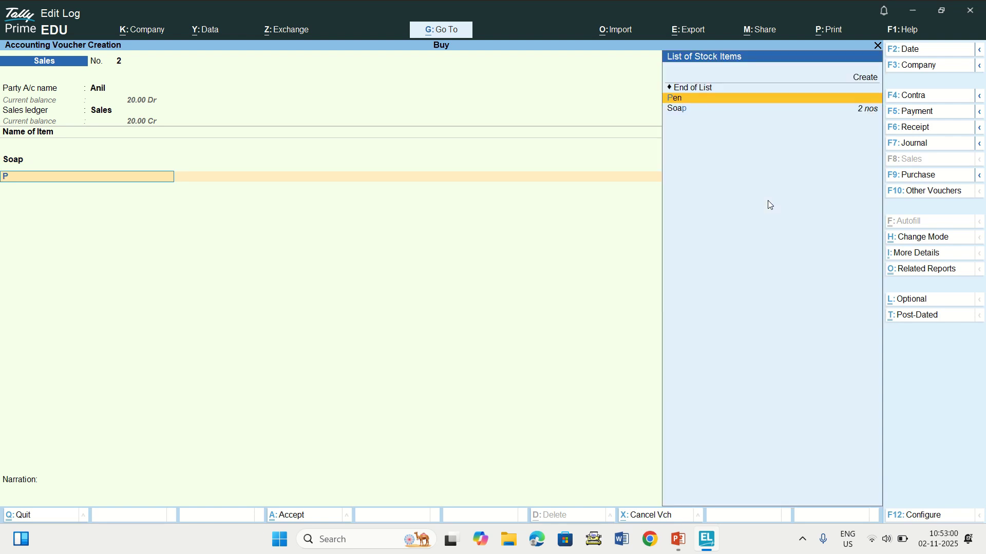
key(Return)
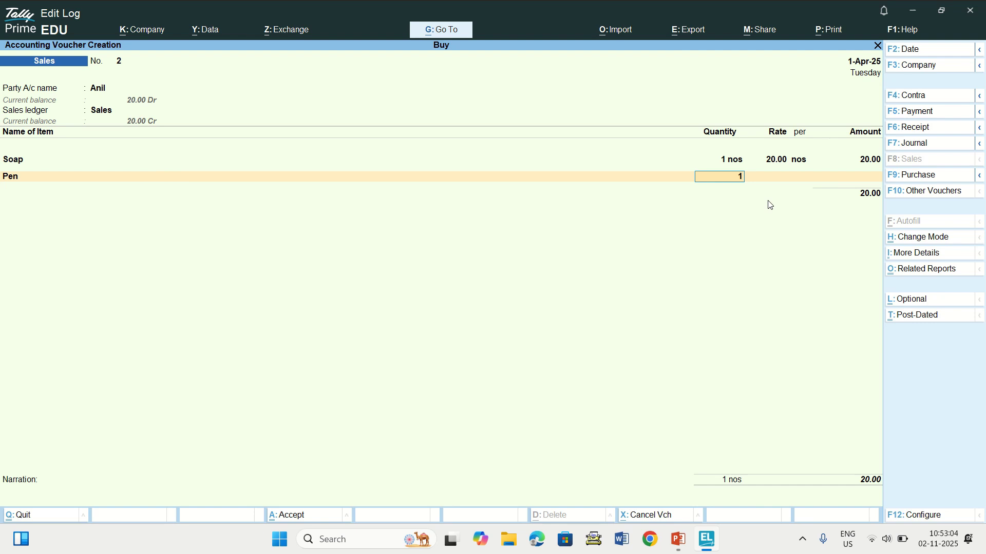
key(Return)
key(Return)
key(Return)
key(Return)
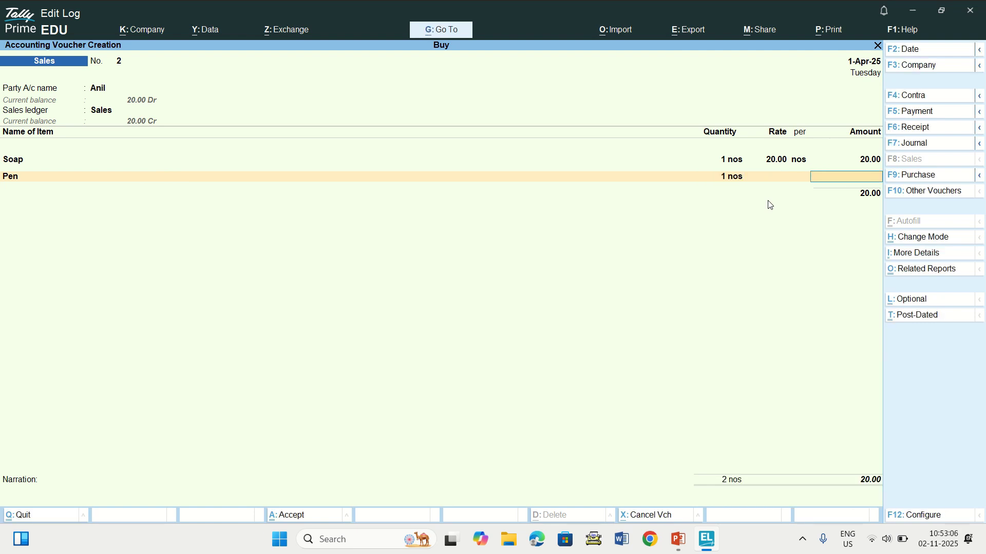
Leave the Pen amount blank, accept the customer's bill as New Ref and save the sales voucher.
key(Return)
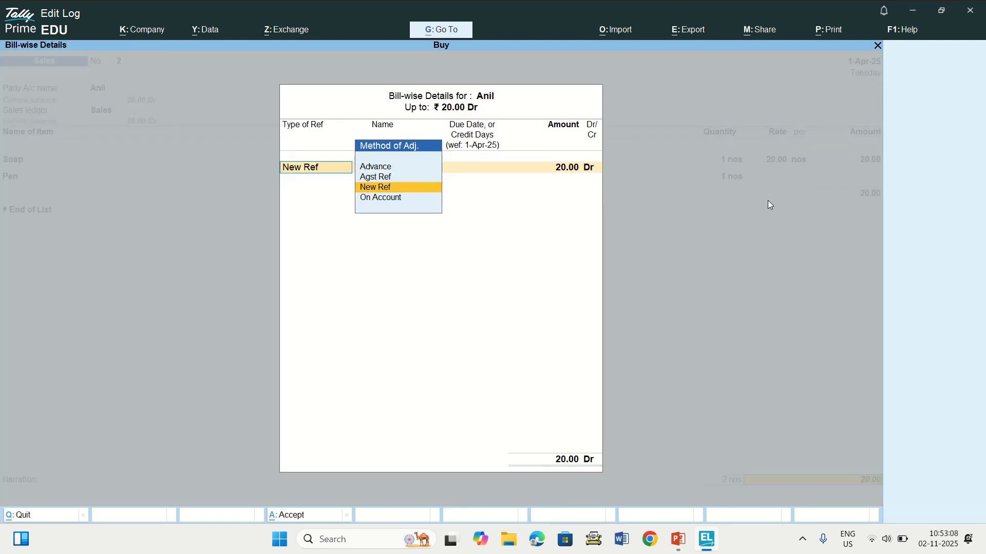
key(Return)
key(Return)
key(Return)
key(Return)
key(Return)
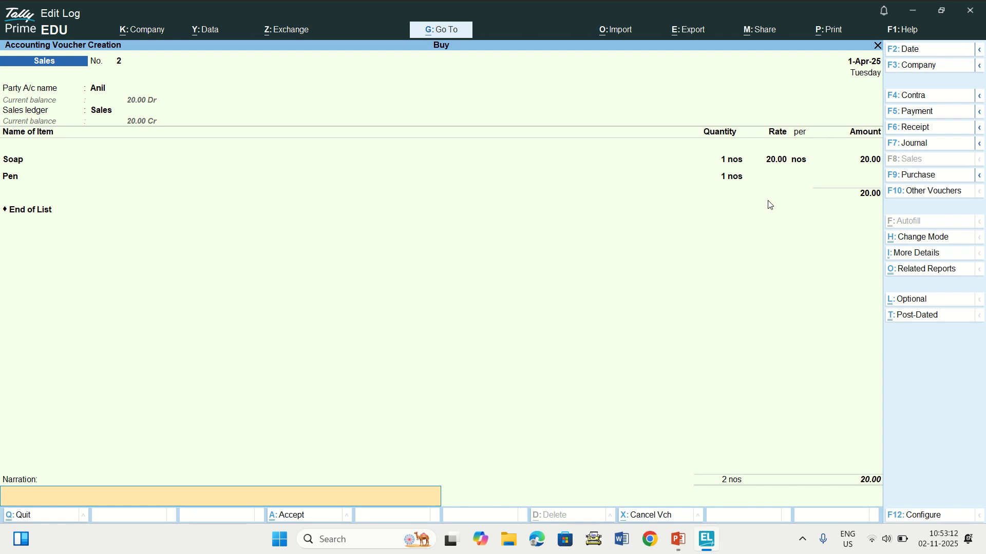
key(Return)
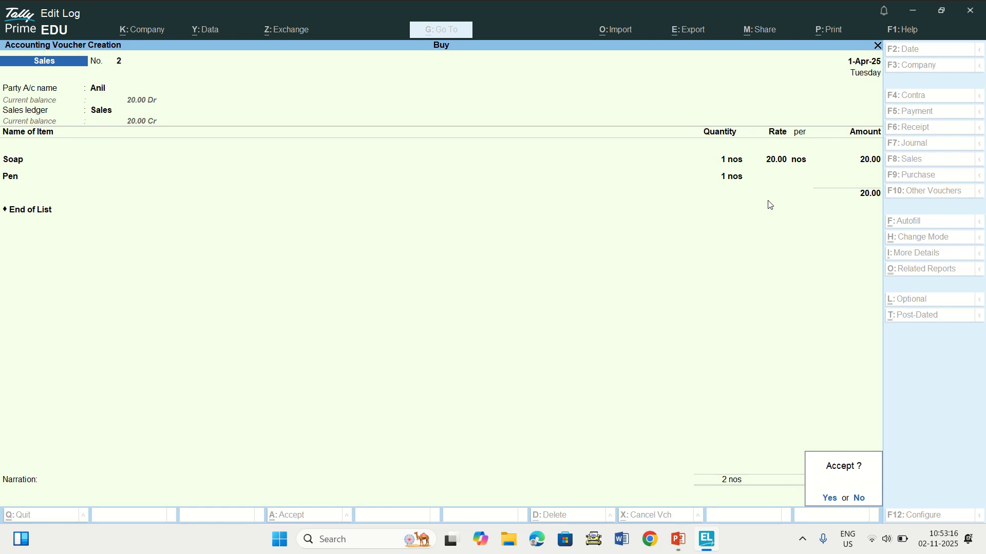
key(y)
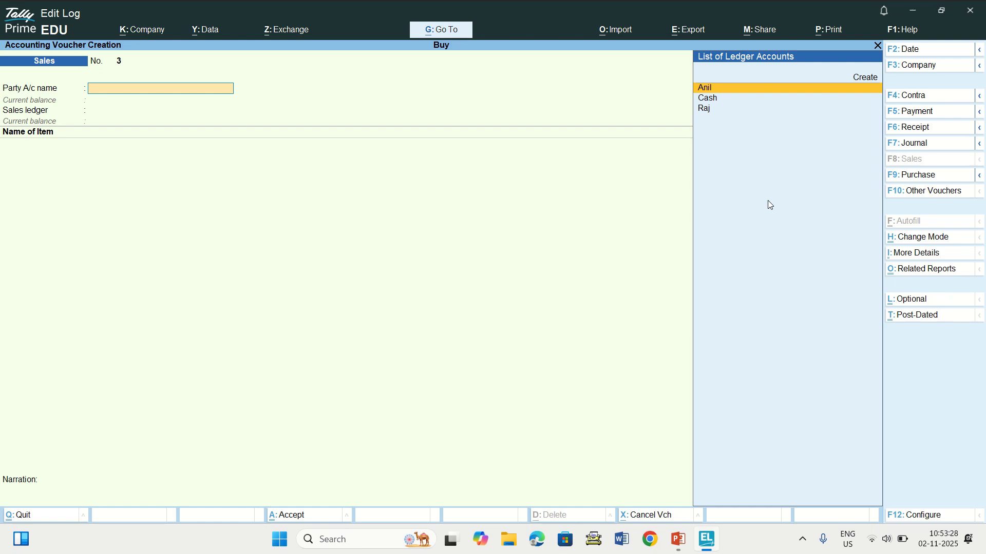
key(Escape)
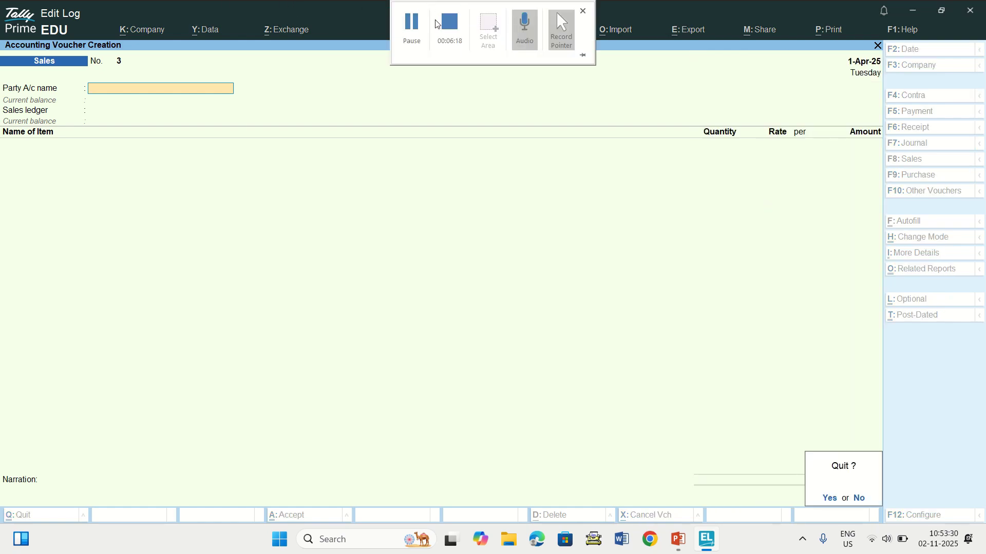